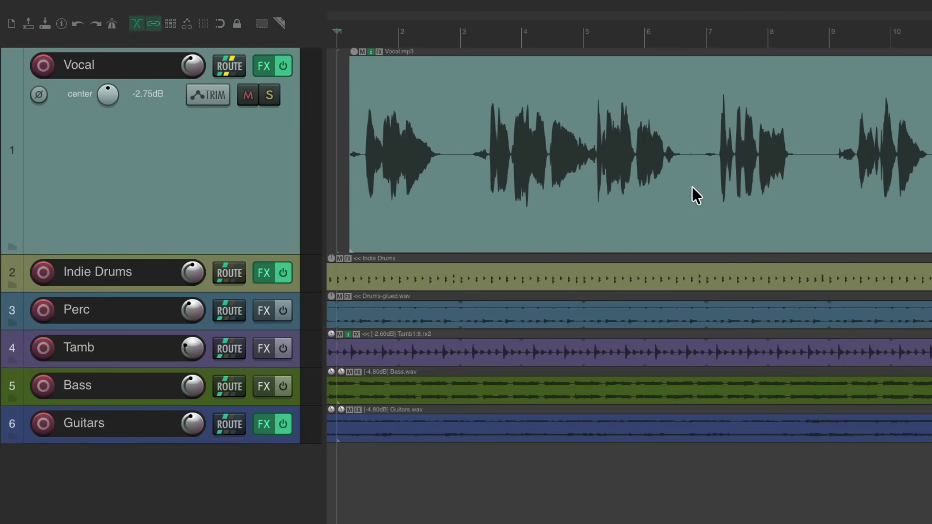
# Insert a new track below Vocal and name it 'Delay'
pyautogui.press('space')
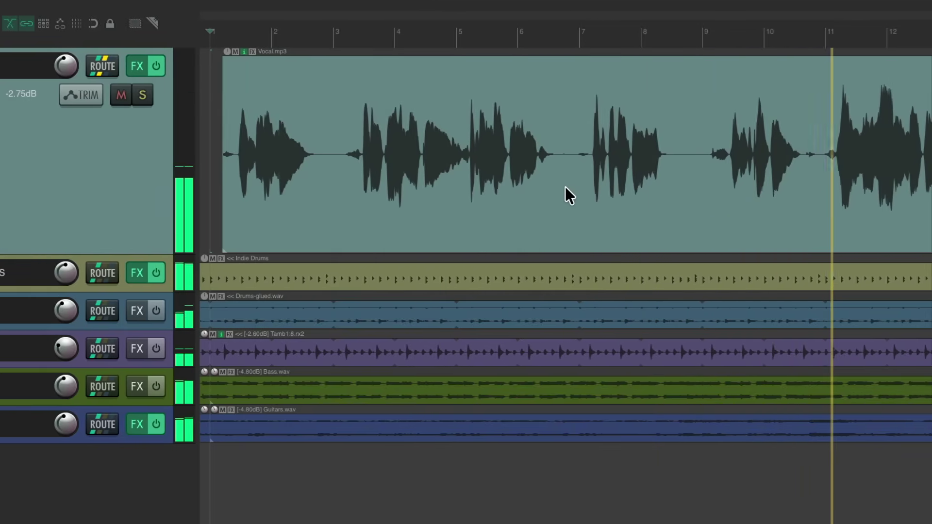
pyautogui.press('space')
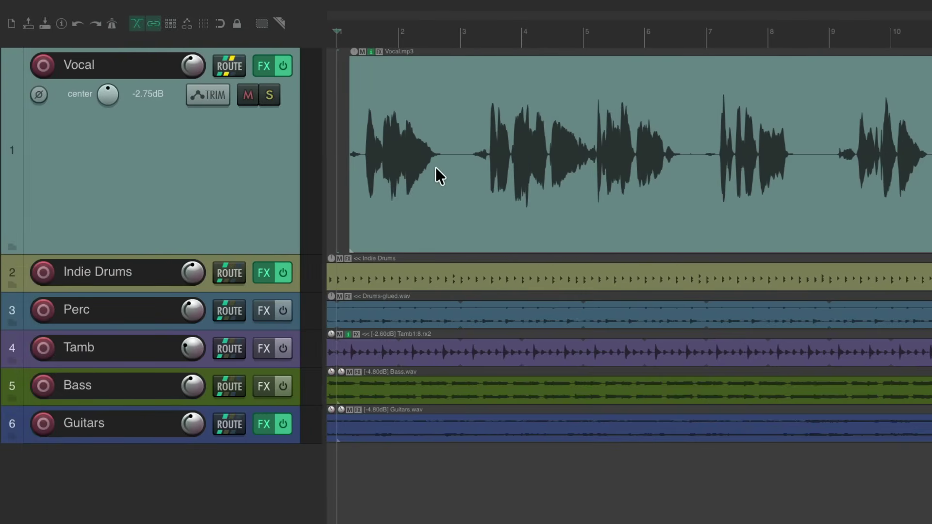
pyautogui.click(261, 164)
pyautogui.hotkey('ctrl', 't')
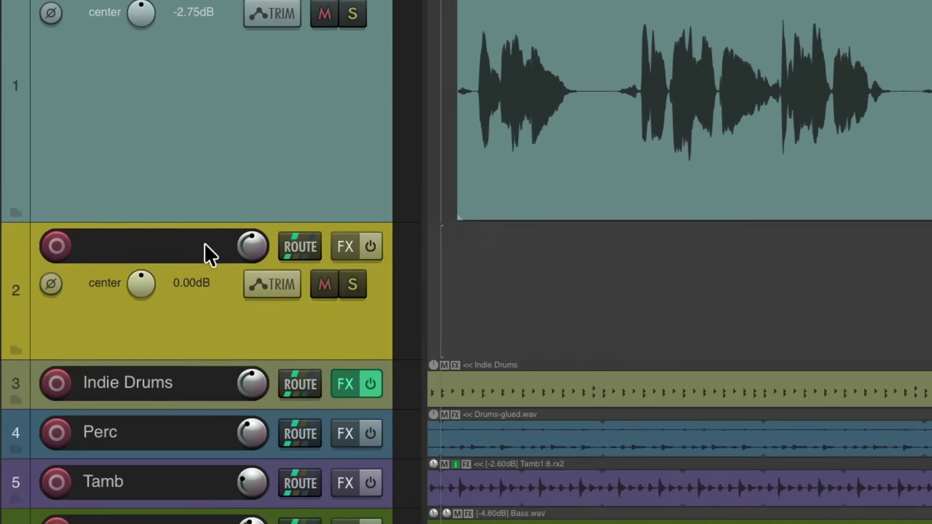
pyautogui.doubleClick(156, 276)
pyautogui.write('Delay')
pyautogui.press('Return')
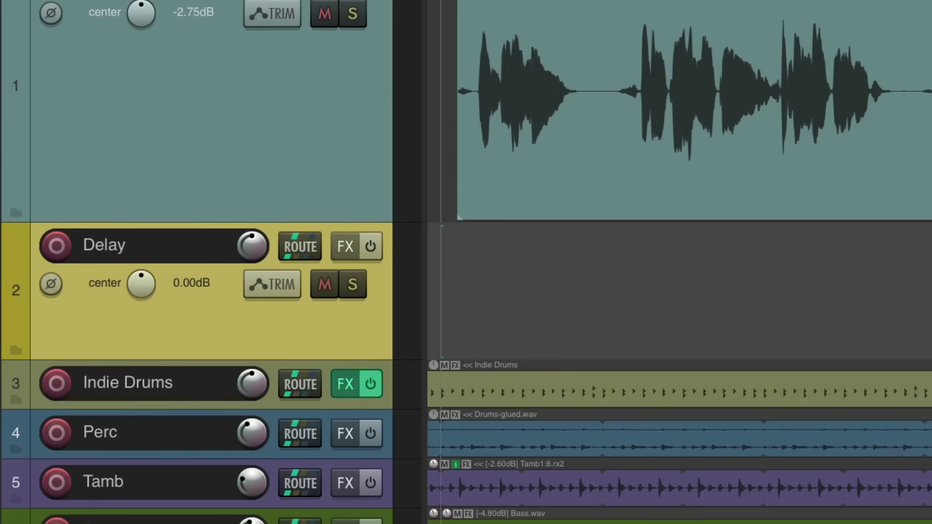
# Load ReaDelay onto the Delay track from the effect browser filtered by 'delay'
pyautogui.click(348, 246)
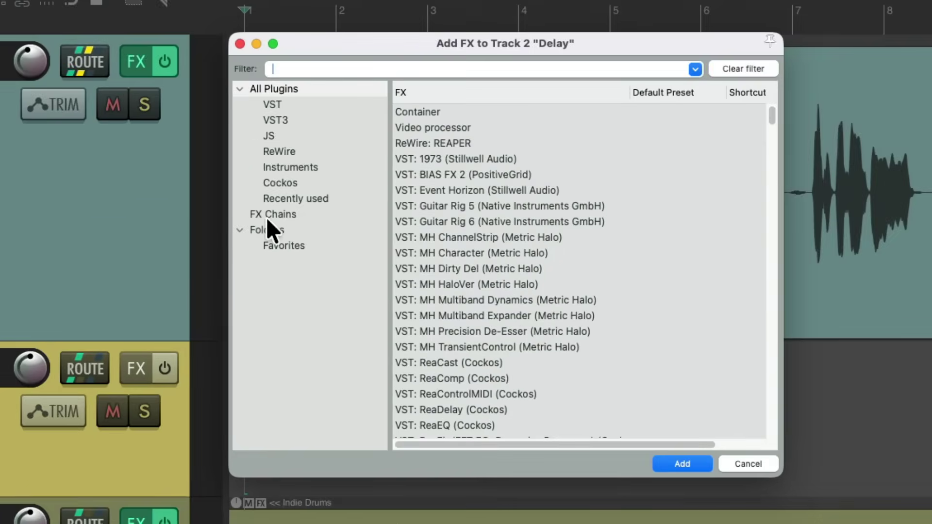
pyautogui.write('delay')
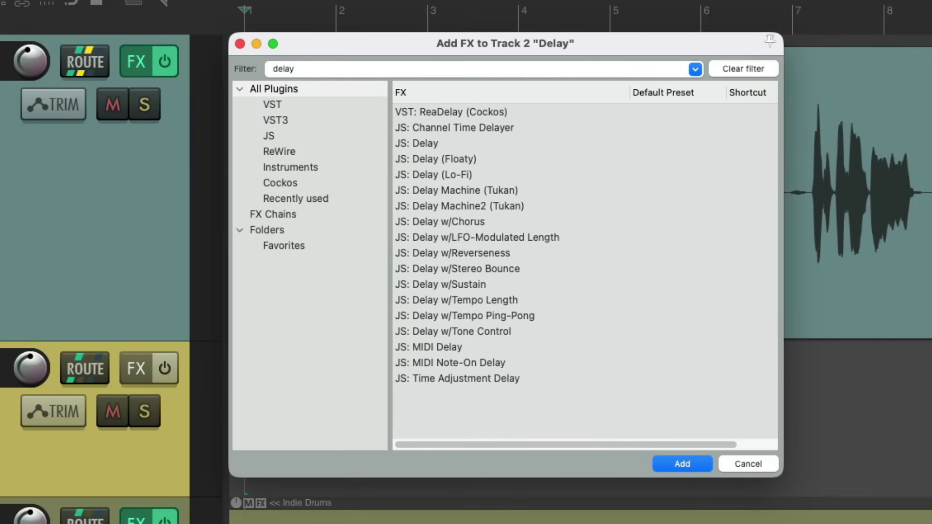
pyautogui.click(523, 111)
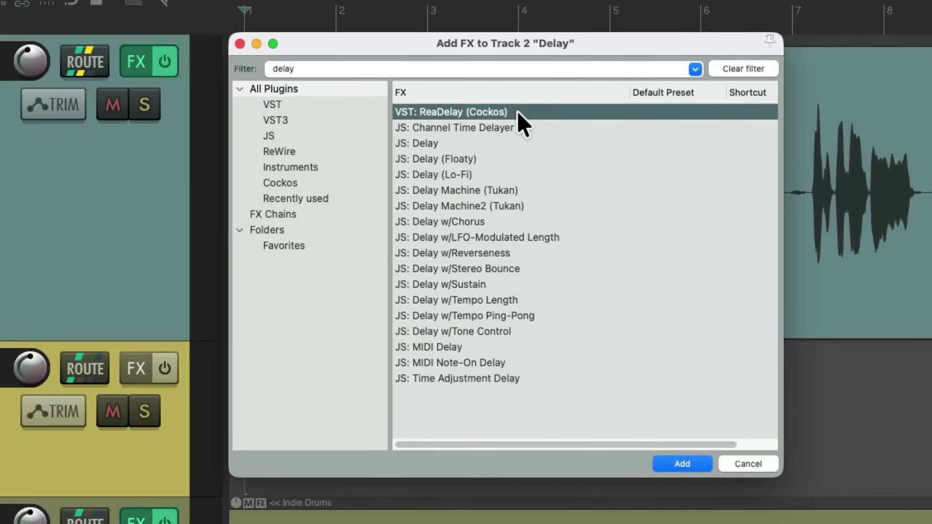
pyautogui.doubleClick(516, 111)
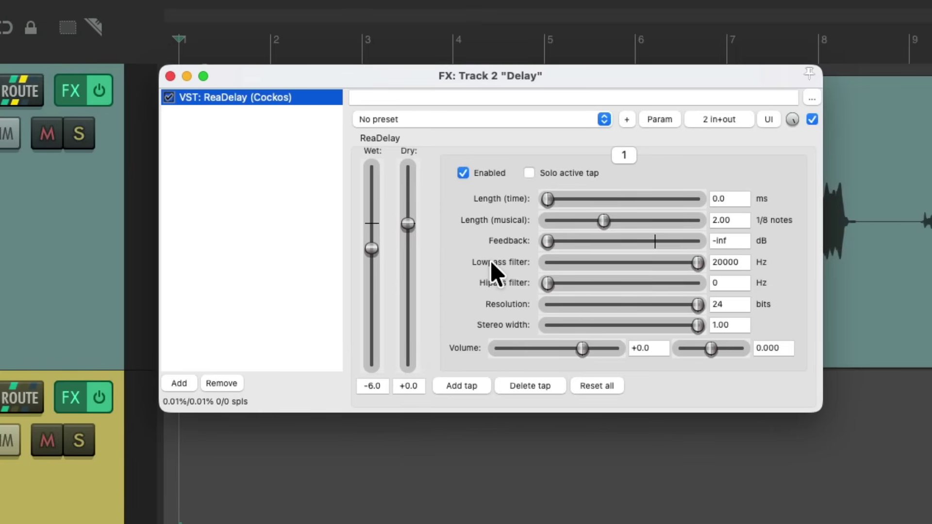
# Set ReaDelay to no dry, 0 dB wet, 4.00 eighth-note length, -4.2 dB feedback, 3297 Hz lowpass
pyautogui.moveTo(407, 224); pyautogui.dragTo(418, 347)
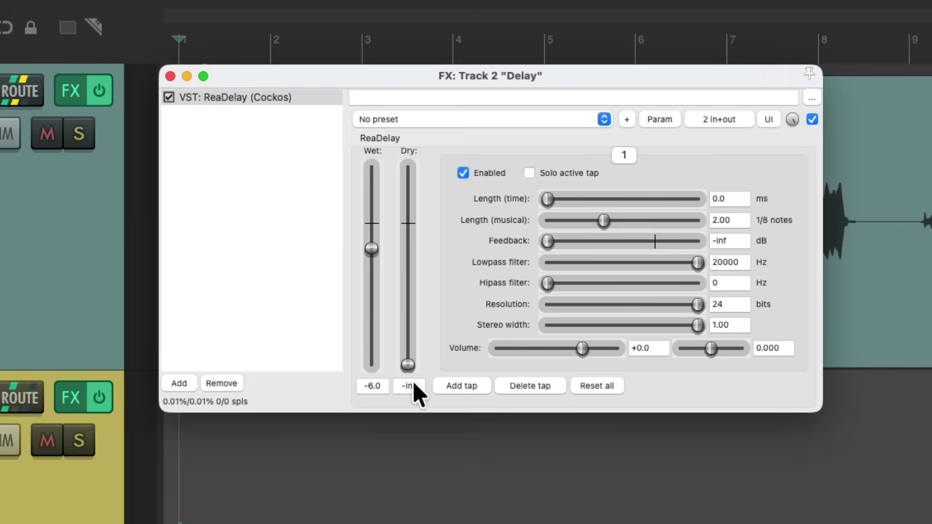
pyautogui.doubleClick(368, 248)
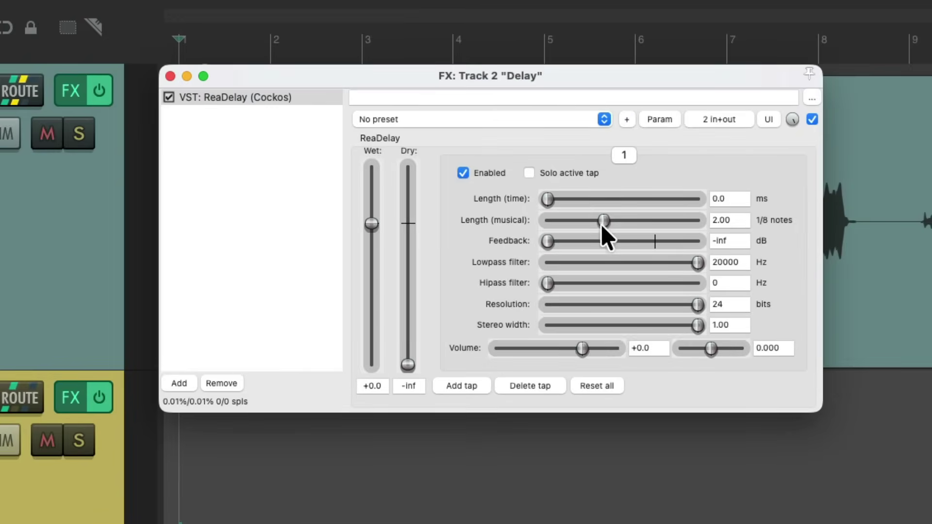
pyautogui.moveTo(751, 186); pyautogui.dragTo(754, 186)
pyautogui.moveTo(607, 221); pyautogui.dragTo(610, 220)
pyautogui.moveTo(552, 241); pyautogui.dragTo(645, 241)
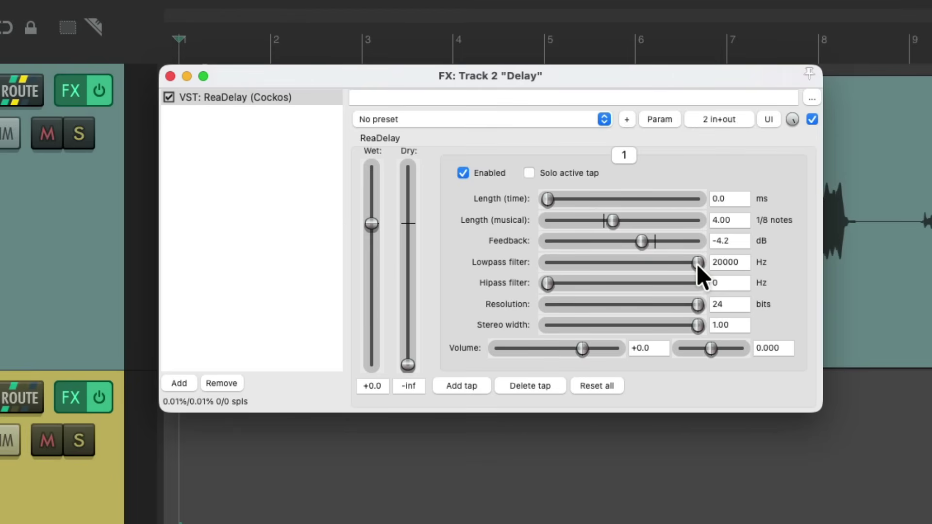
pyautogui.moveTo(697, 263); pyautogui.dragTo(568, 283)
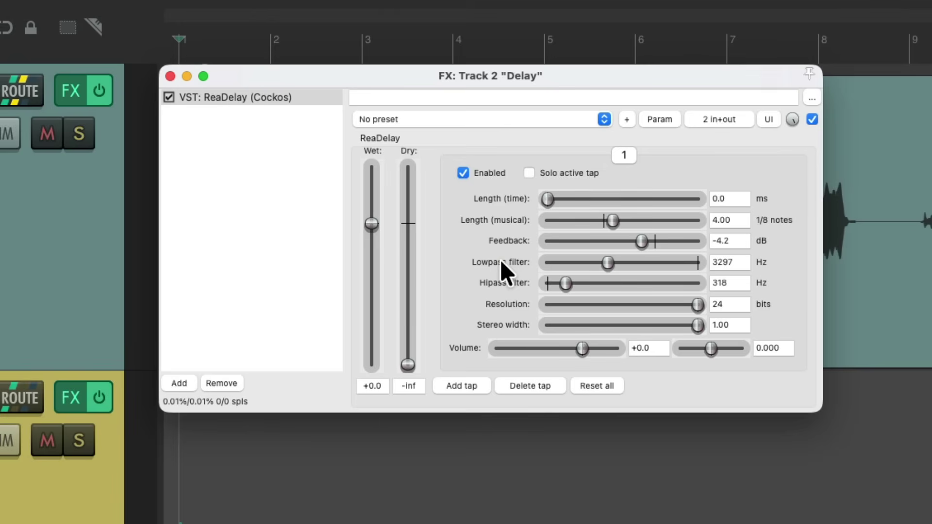
# Add JS Ping Pong Pan after ReaDelay at 100% width and 3.5 Hz rate
pyautogui.doubleClick(261, 182)
pyautogui.write('pan')
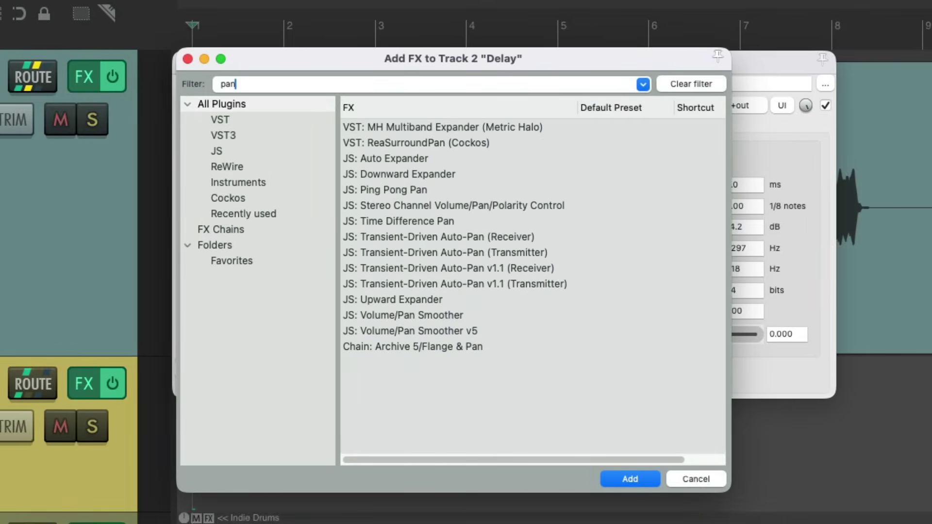
pyautogui.click(441, 190)
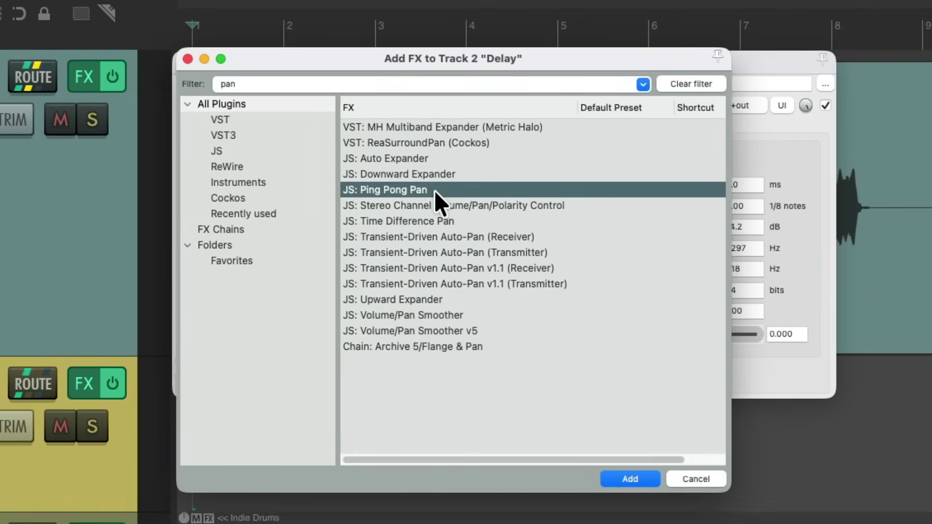
pyautogui.doubleClick(435, 190)
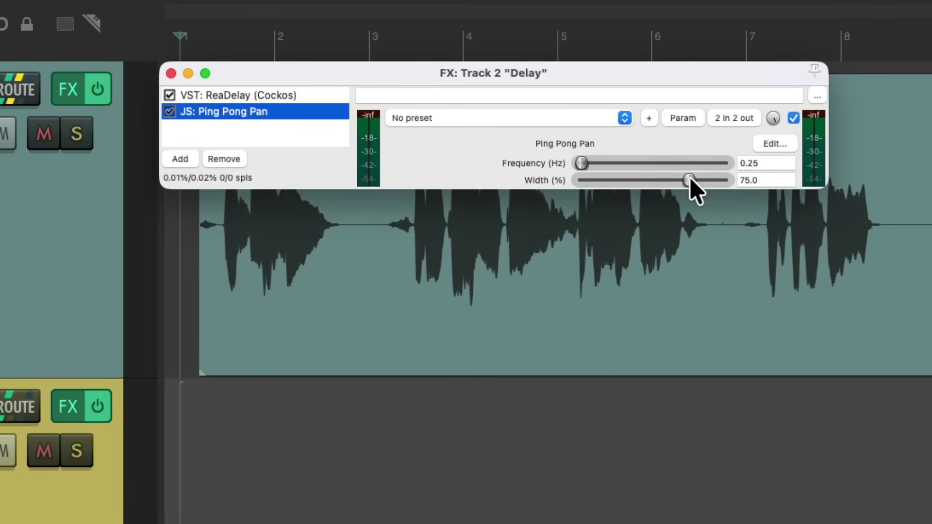
pyautogui.moveTo(689, 180); pyautogui.dragTo(764, 187)
pyautogui.moveTo(582, 163); pyautogui.dragTo(607, 166)
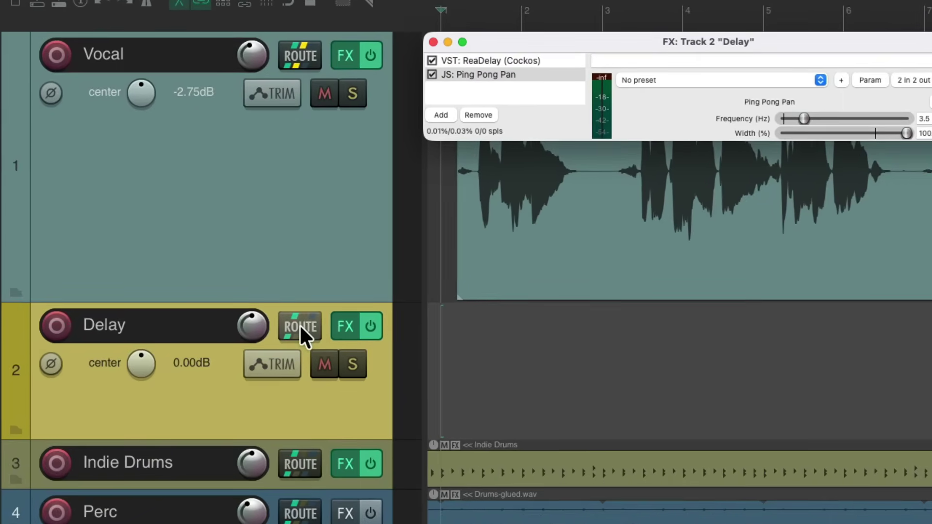
# Add a send from Delay to Vocalverb at about -10.43 dB and close the windows
pyautogui.click(277, 329)
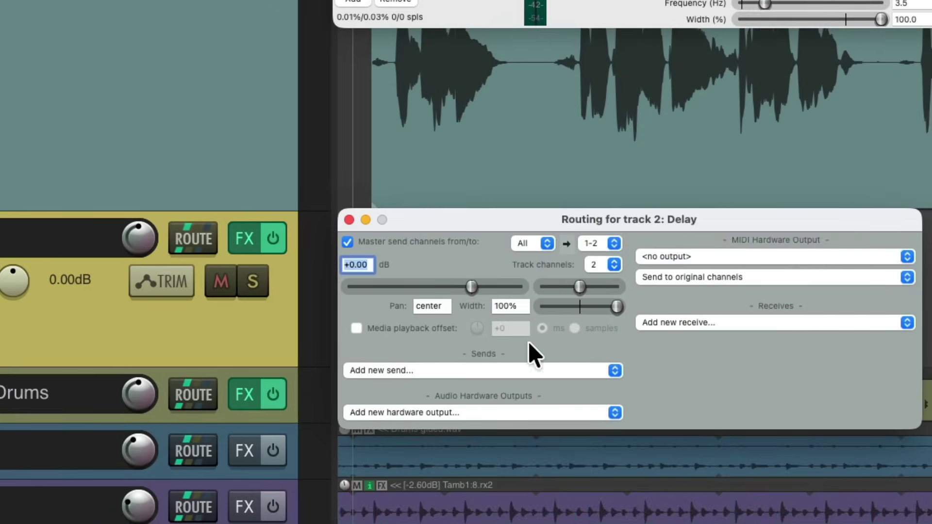
pyautogui.click(506, 370)
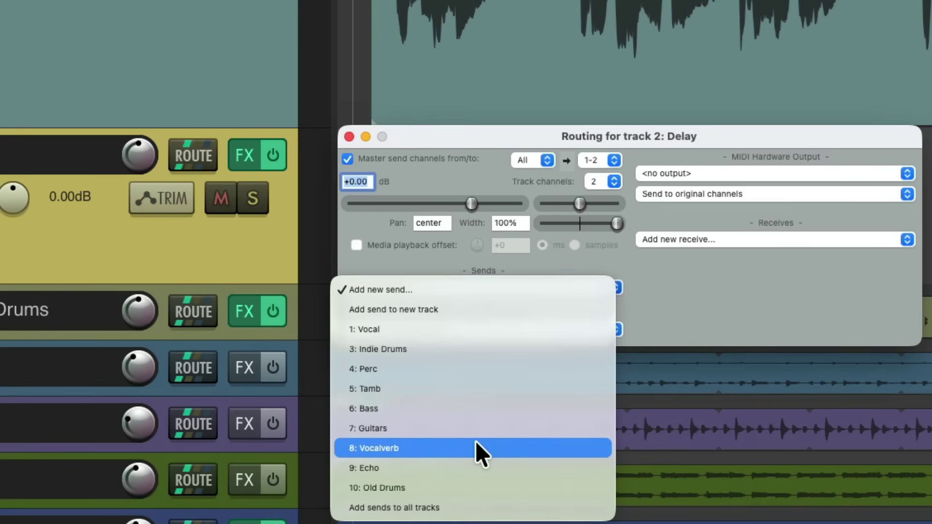
pyautogui.click(476, 441)
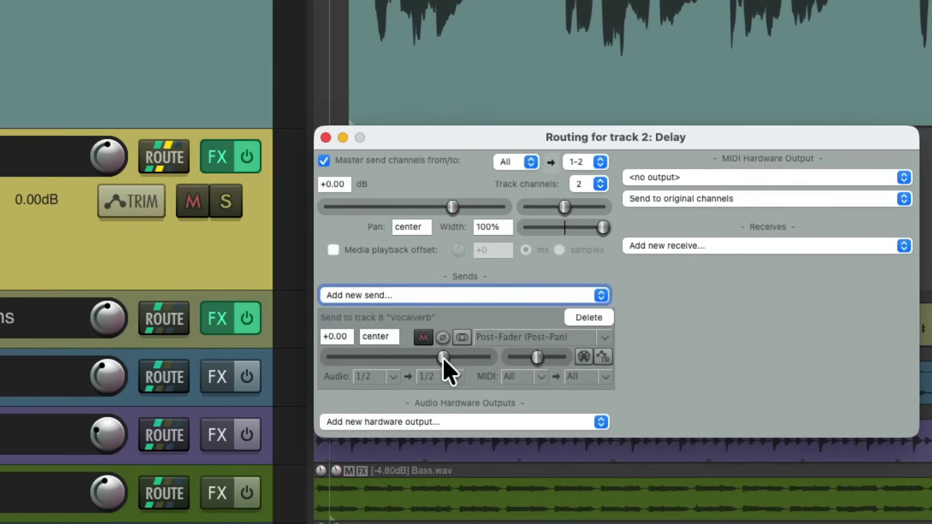
pyautogui.moveTo(443, 357); pyautogui.dragTo(411, 357)
pyautogui.click(325, 138)
pyautogui.click(398, 66)
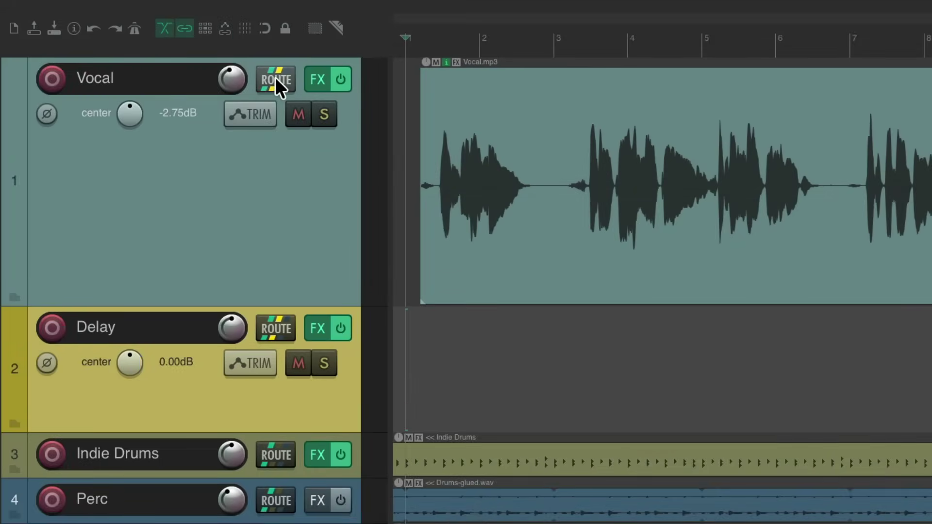
# Create a Vocal-to-Delay send at -5.53 dB and play to audition it
pyautogui.moveTo(374, 297); pyautogui.dragTo(359, 374)
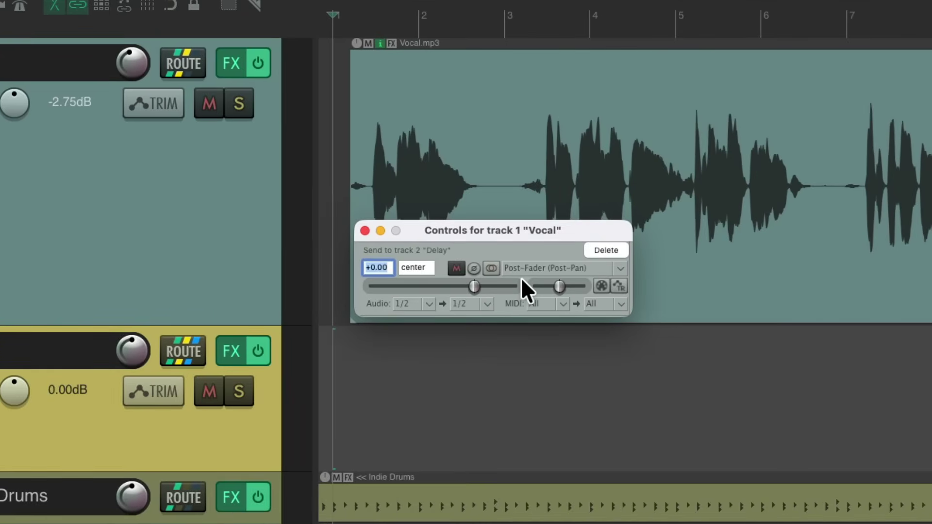
pyautogui.moveTo(472, 288)
pyautogui.mouseDown()
pyautogui.moveTo(445, 287)
pyautogui.moveTo(474, 286)
pyautogui.mouseUp()
pyautogui.press('space')
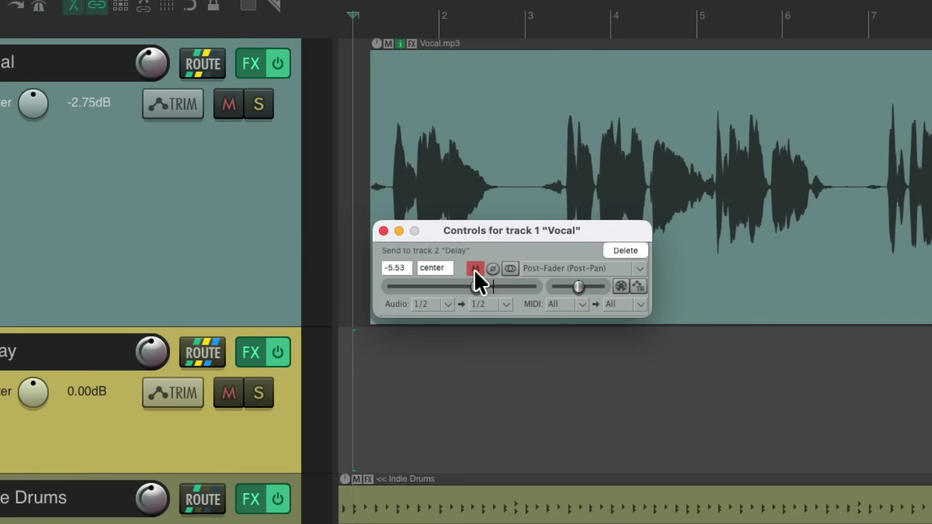
pyautogui.press('space')
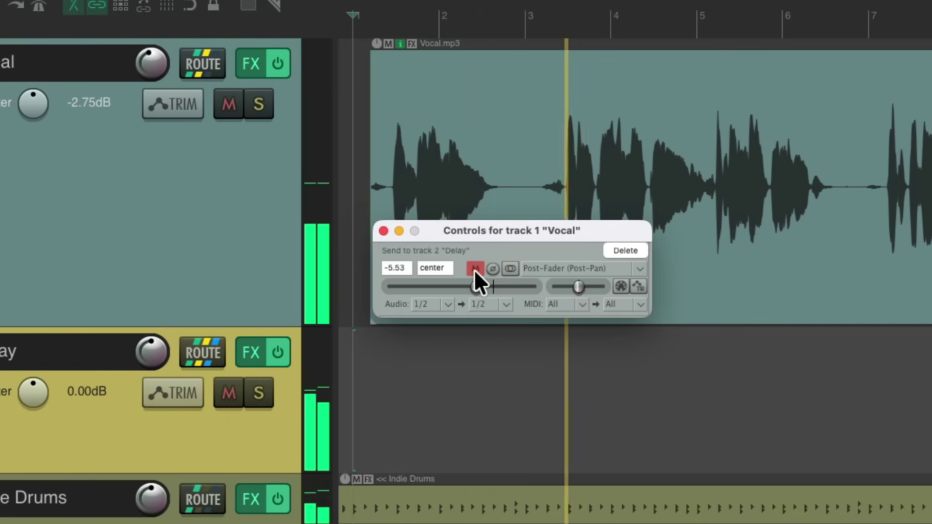
pyautogui.click(473, 269)
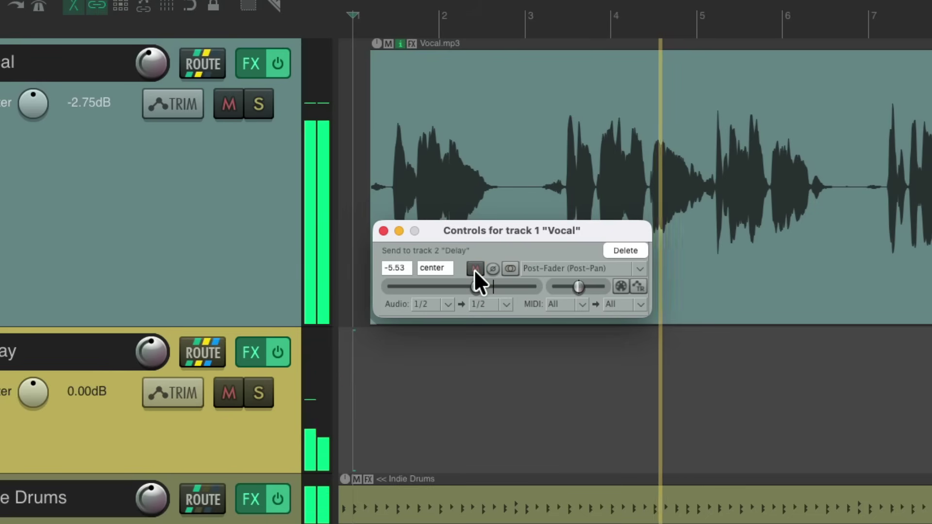
pyautogui.click(474, 269)
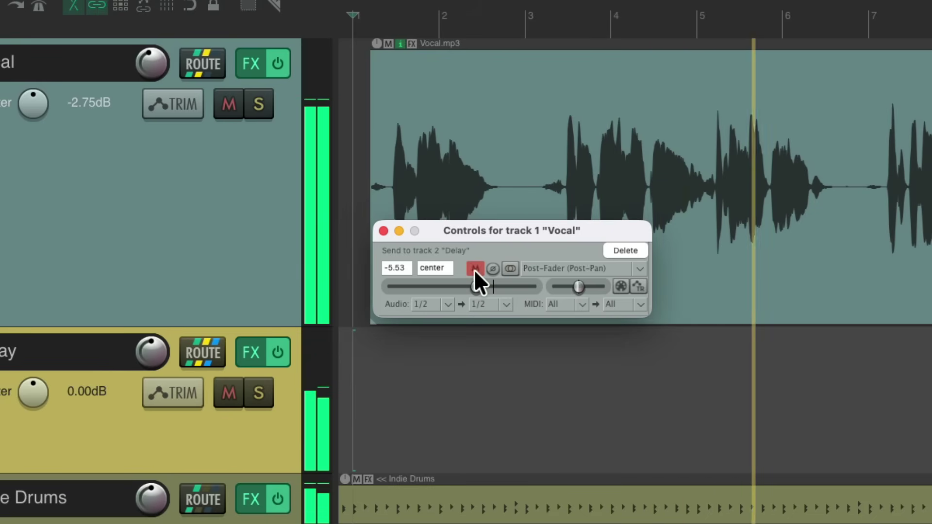
pyautogui.click(474, 269)
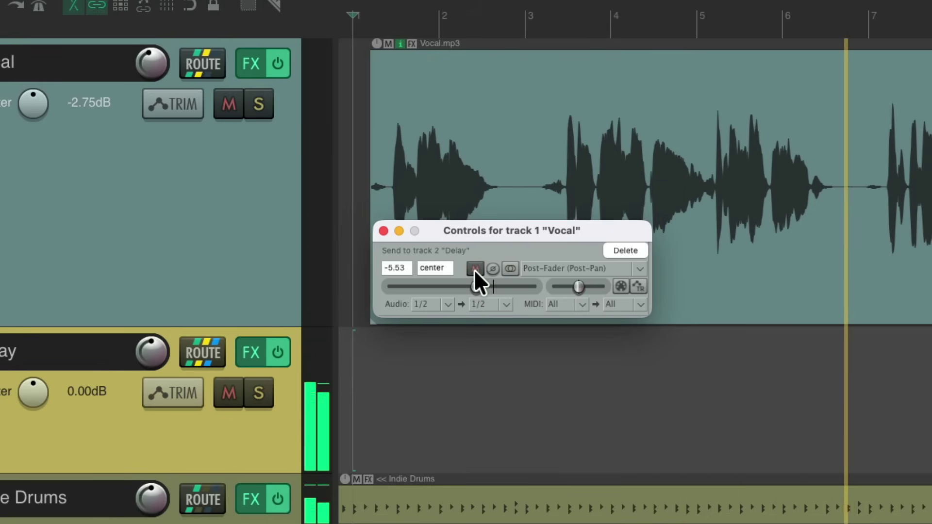
pyautogui.click(473, 269)
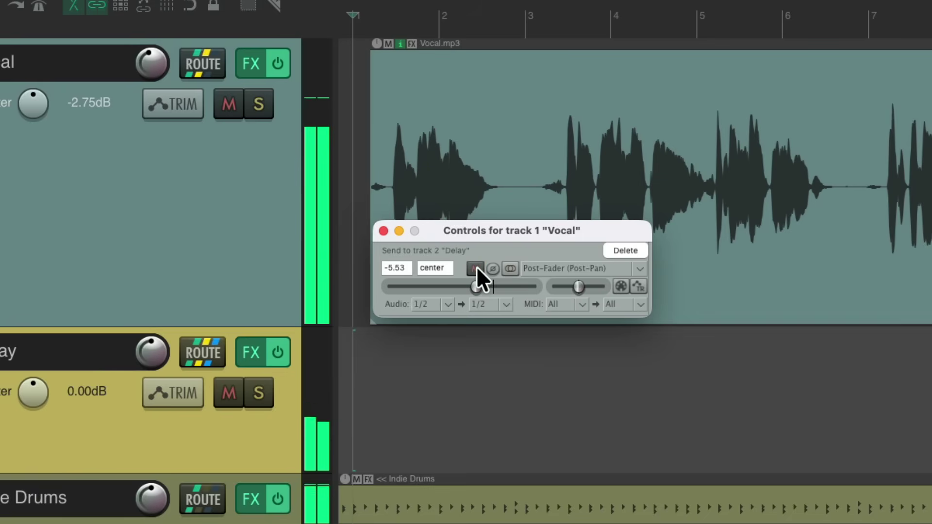
pyautogui.click(475, 268)
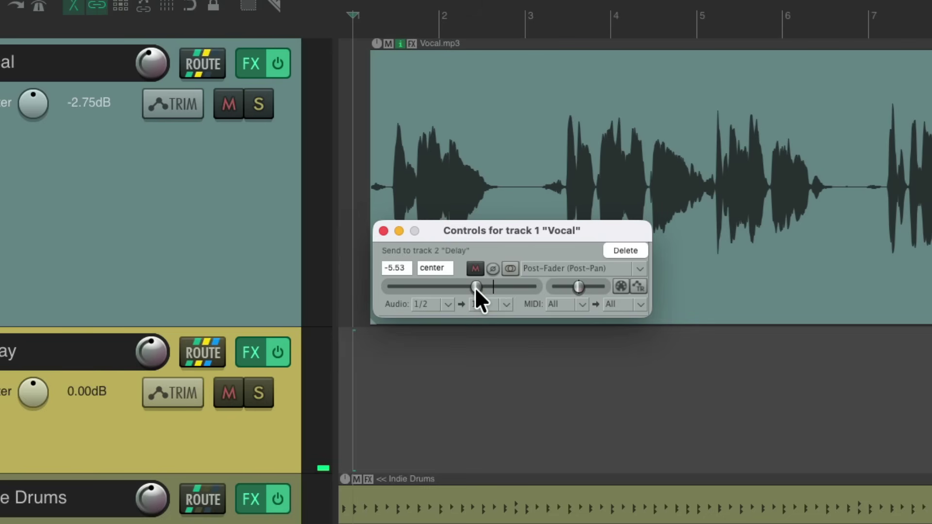
pyautogui.press('space')
pyautogui.moveTo(475, 288); pyautogui.dragTo(386, 294)
pyautogui.press('super+z')
# Remove the Vocal-to-Delay send and copy the Vocal.mp3 item straight down onto the Delay track
pyautogui.click(617, 254)
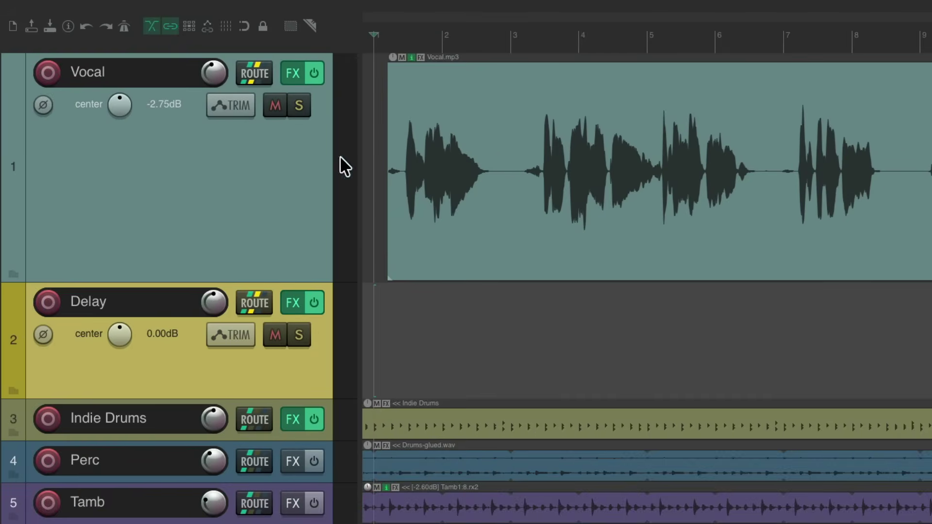
pyautogui.click(294, 173)
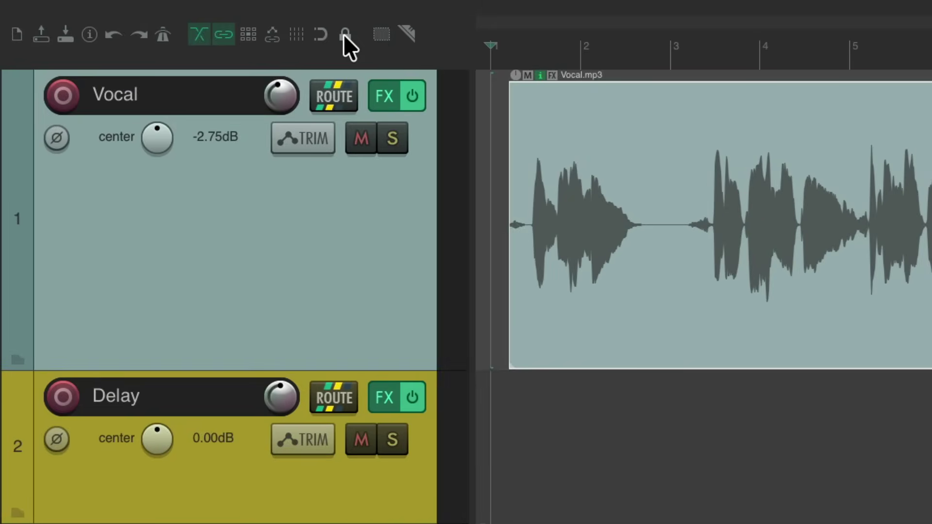
pyautogui.click(345, 35)
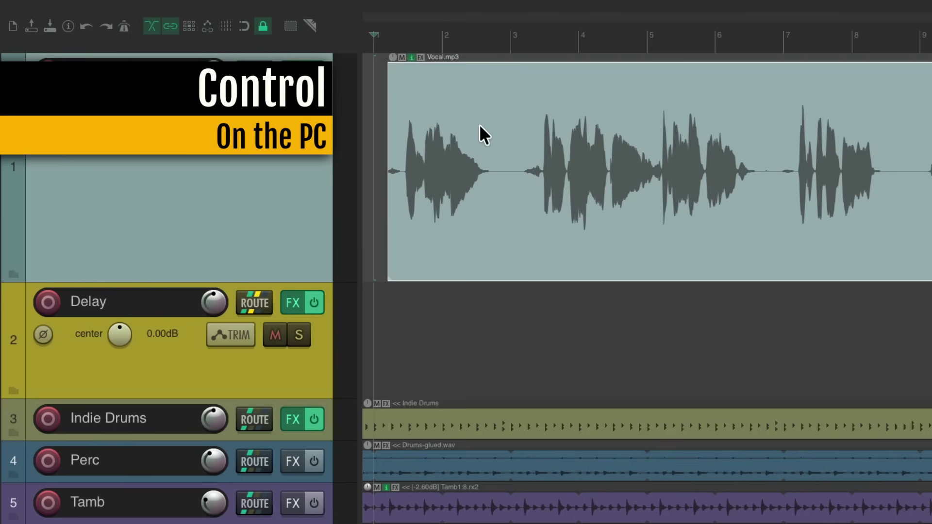
pyautogui.moveTo(479, 124); pyautogui.dragTo(477, 334)
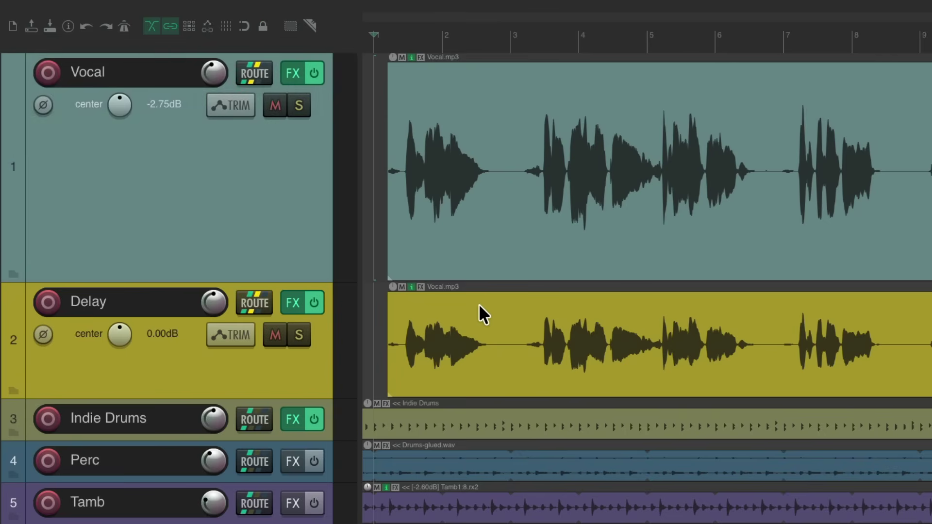
# Review ReaDelay's settings in the Delay track's effects chain, then close it
pyautogui.click(291, 302)
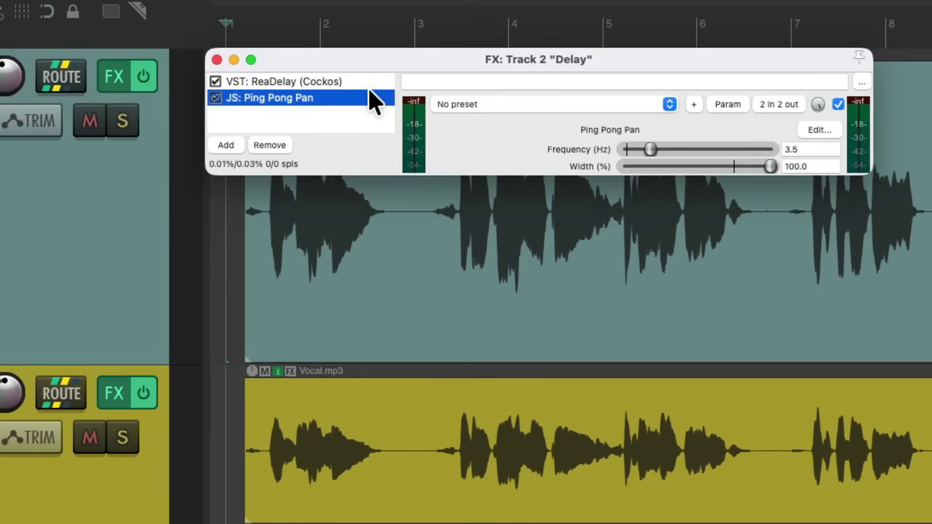
pyautogui.click(371, 82)
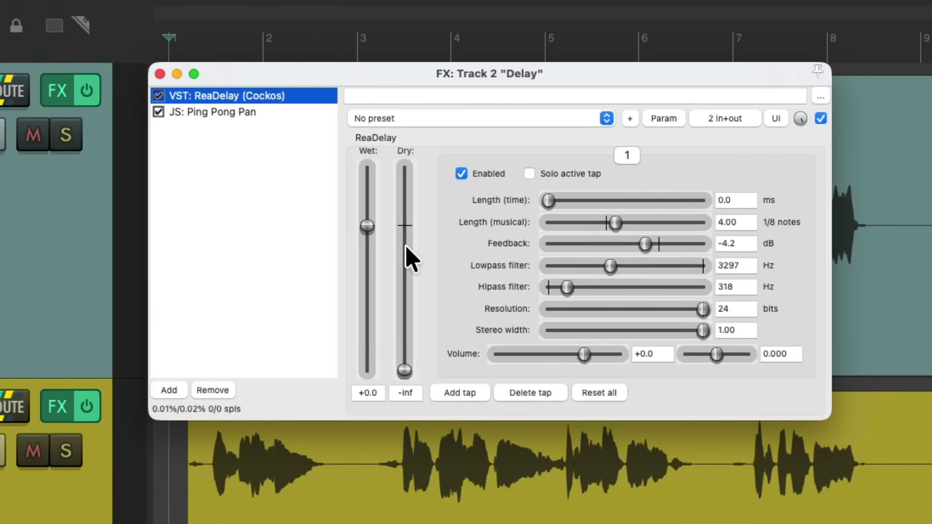
pyautogui.click(160, 73)
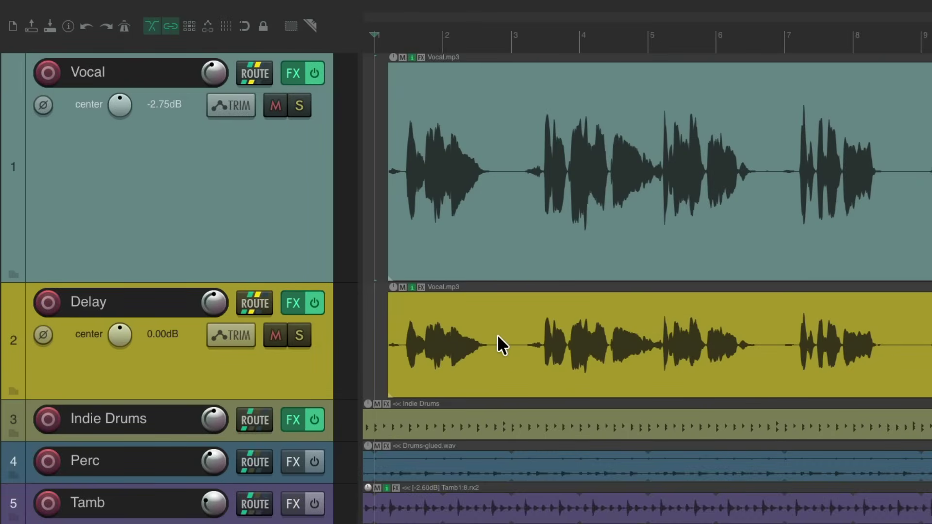
# Set the Delay track volume to -4.22 dB while listening to playback
pyautogui.press('space')
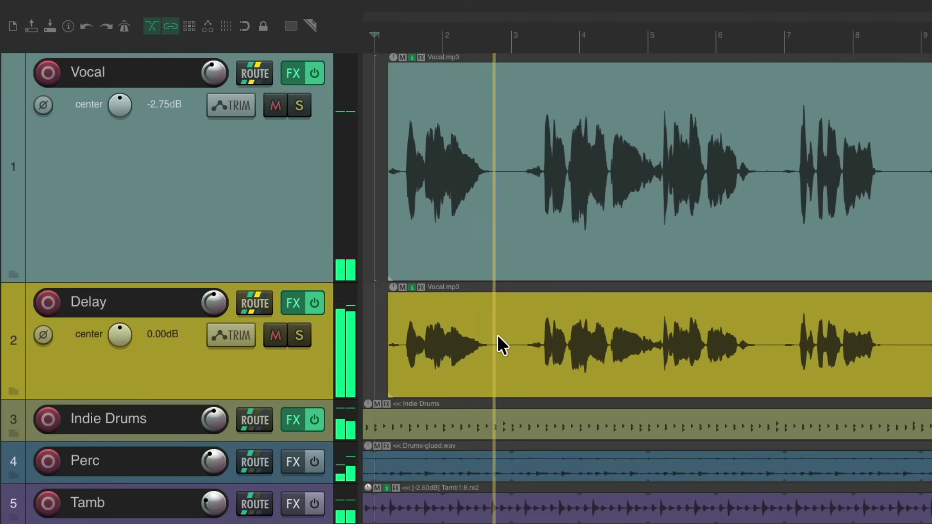
pyautogui.press('space')
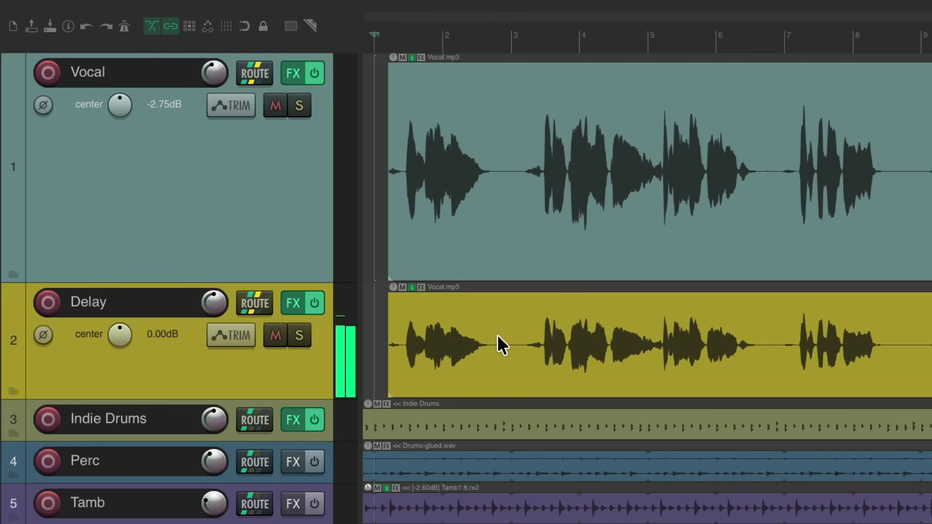
pyautogui.scroll(-8, 213, 298)
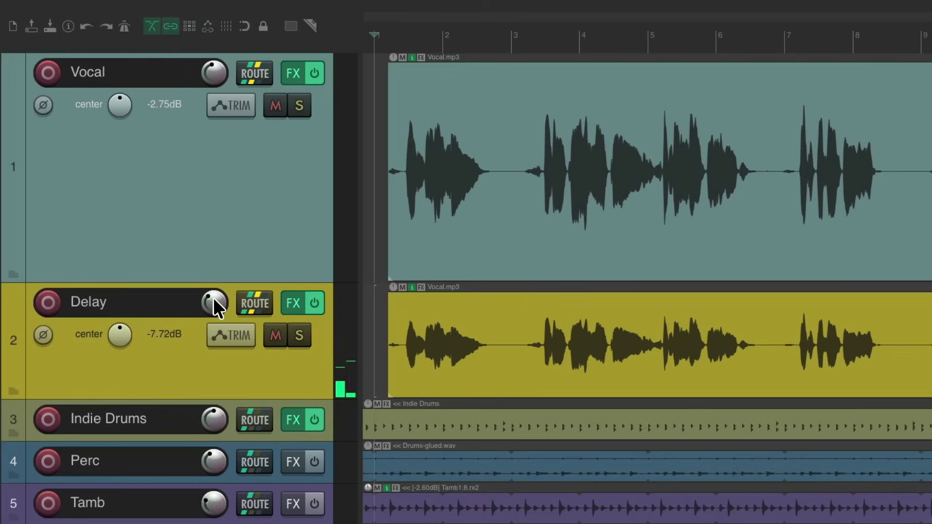
pyautogui.scroll(-1, 214, 298)
pyautogui.press('space')
pyautogui.scroll(2, 211, 299)
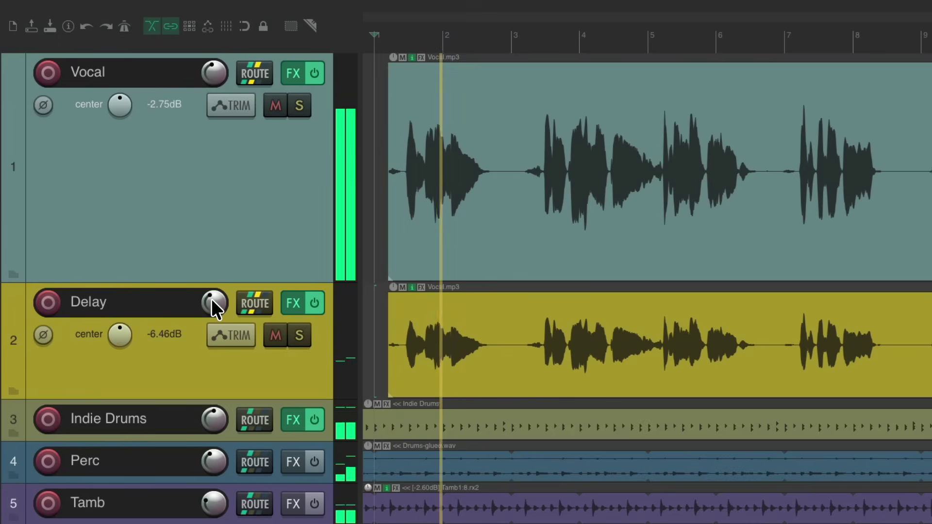
pyautogui.scroll(2, 212, 299)
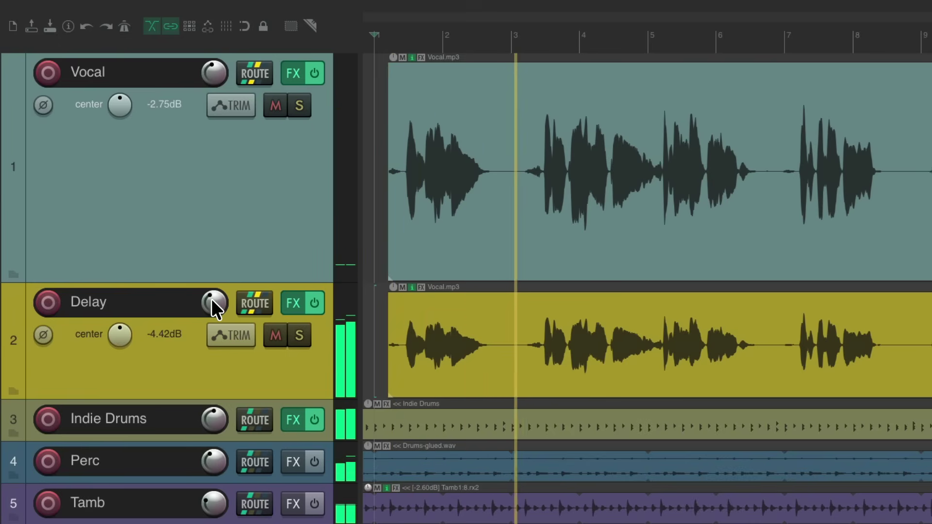
pyautogui.scroll(1, 211, 298)
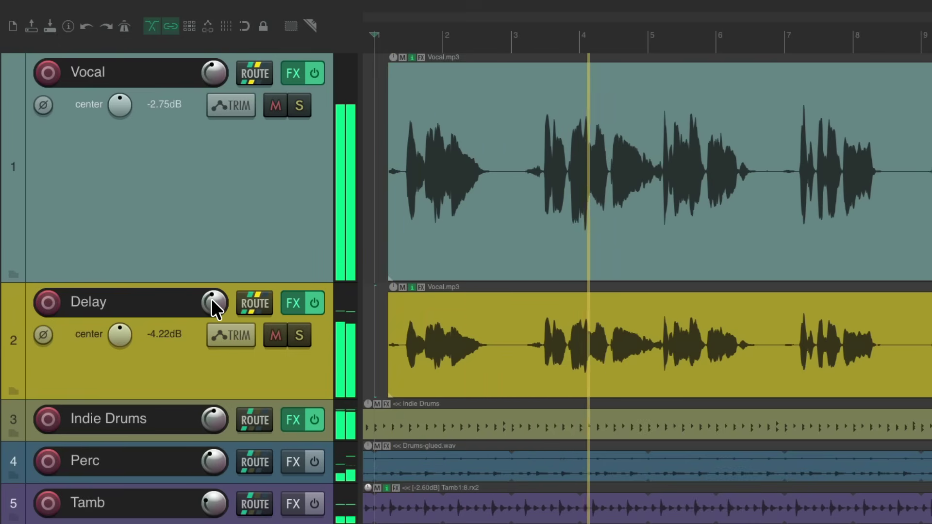
pyautogui.press('space')
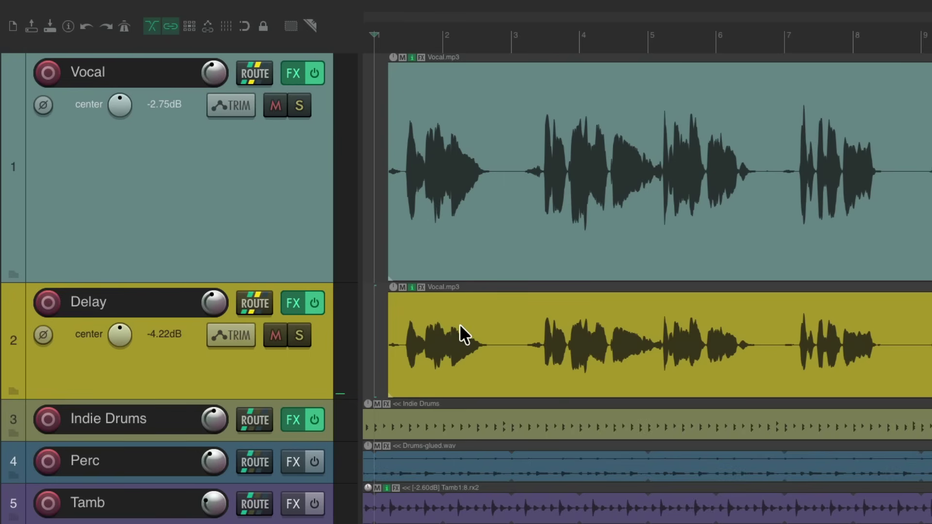
# Trim the delay vocal copy's start to the first phrase ending and add a fade-in
pyautogui.scroll(5, 459, 324)
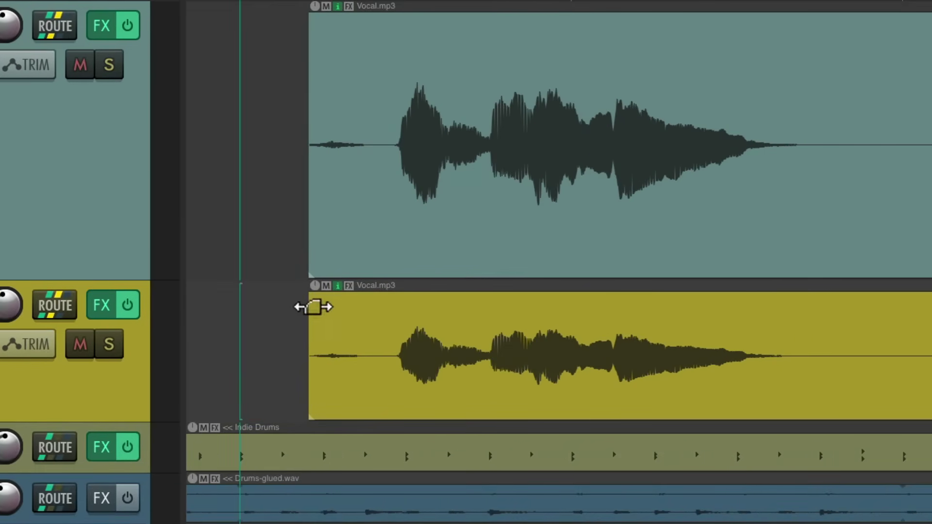
pyautogui.moveTo(313, 307); pyautogui.dragTo(364, 306)
pyautogui.moveTo(313, 368); pyautogui.dragTo(522, 379)
pyautogui.press('space')
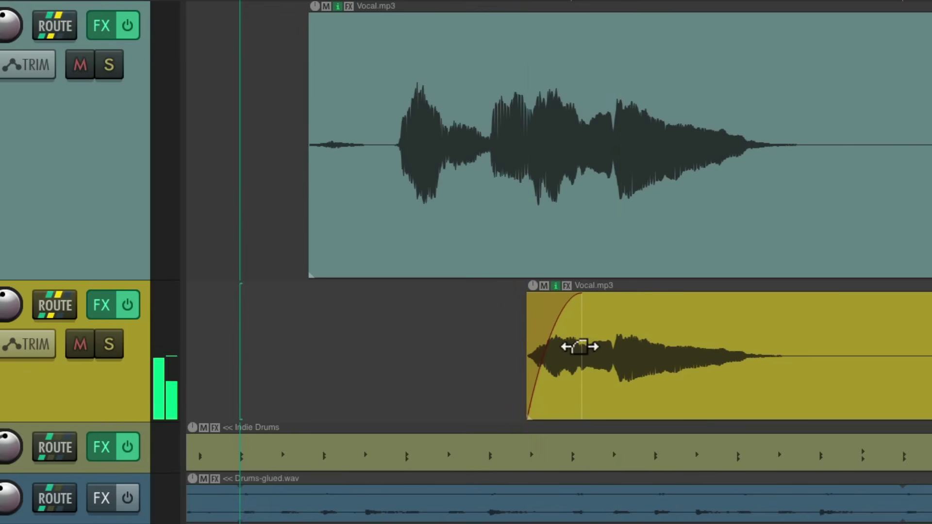
pyautogui.moveTo(580, 347)
pyautogui.mouseDown()
pyautogui.moveTo(545, 349)
pyautogui.moveTo(566, 347)
pyautogui.mouseUp()
pyautogui.moveTo(528, 373)
pyautogui.mouseDown()
pyautogui.moveTo(505, 369)
pyautogui.moveTo(523, 373)
pyautogui.mouseUp()
pyautogui.press('space')
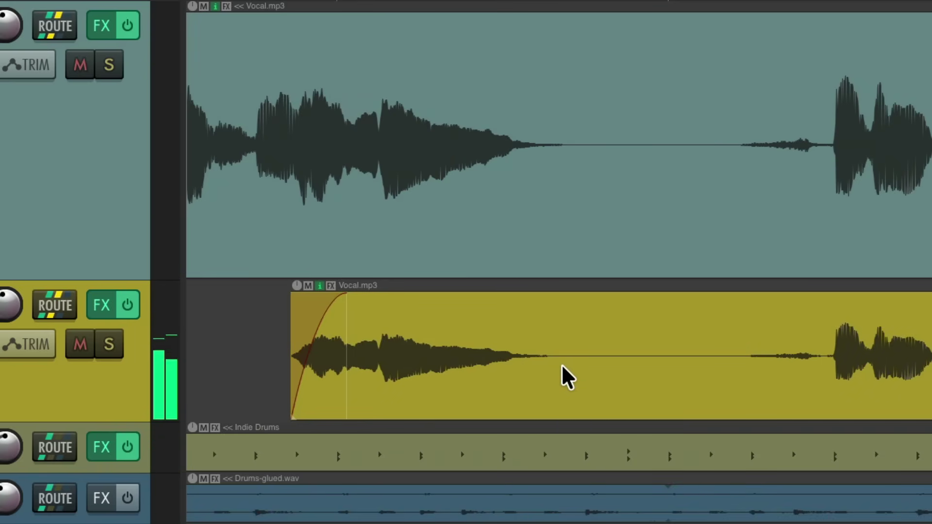
# Trim the start to the next phrase ending with a short fade-in, auditioning the edit
pyautogui.moveTo(565, 362); pyautogui.dragTo(826, 357)
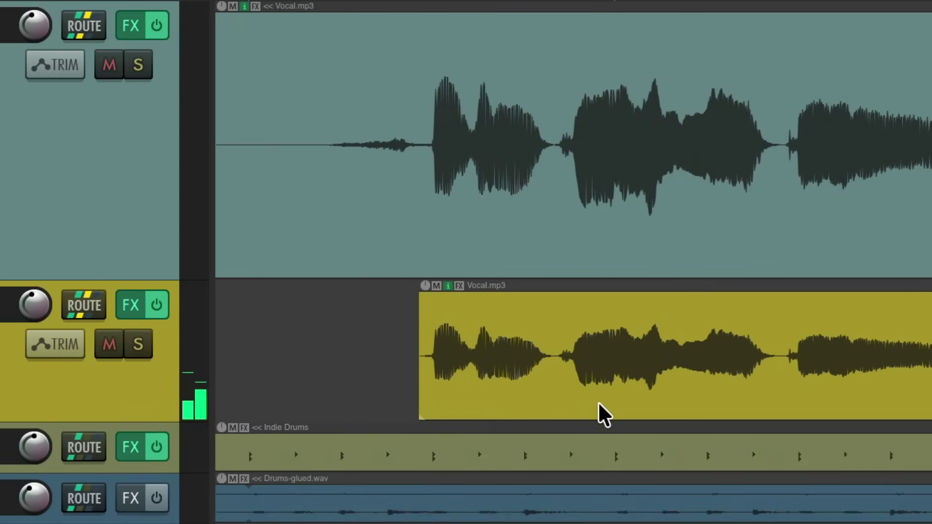
pyautogui.moveTo(428, 380); pyautogui.dragTo(634, 369)
pyautogui.moveTo(510, 305); pyautogui.dragTo(533, 308)
pyautogui.moveTo(514, 347); pyautogui.dragTo(482, 353)
pyautogui.press('space')
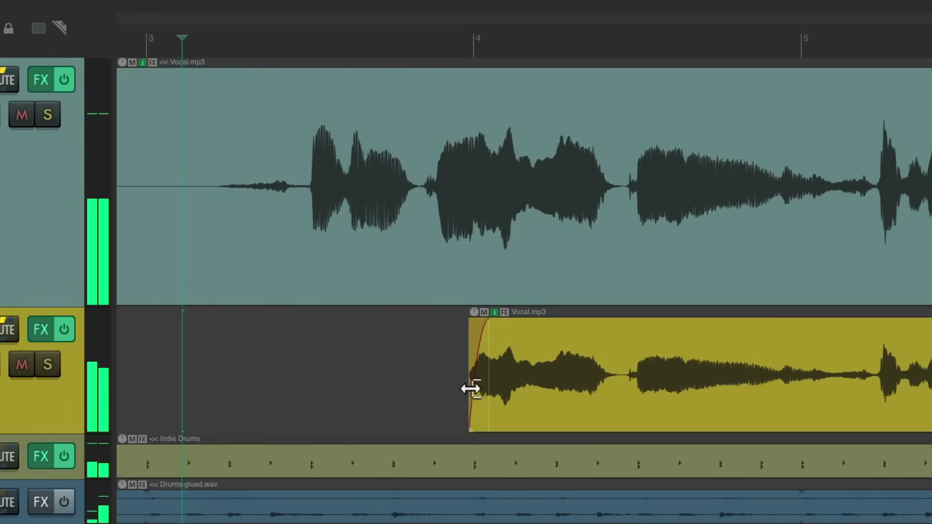
pyautogui.moveTo(470, 388); pyautogui.dragTo(542, 387)
pyautogui.hscroll(-2, 500, 398)
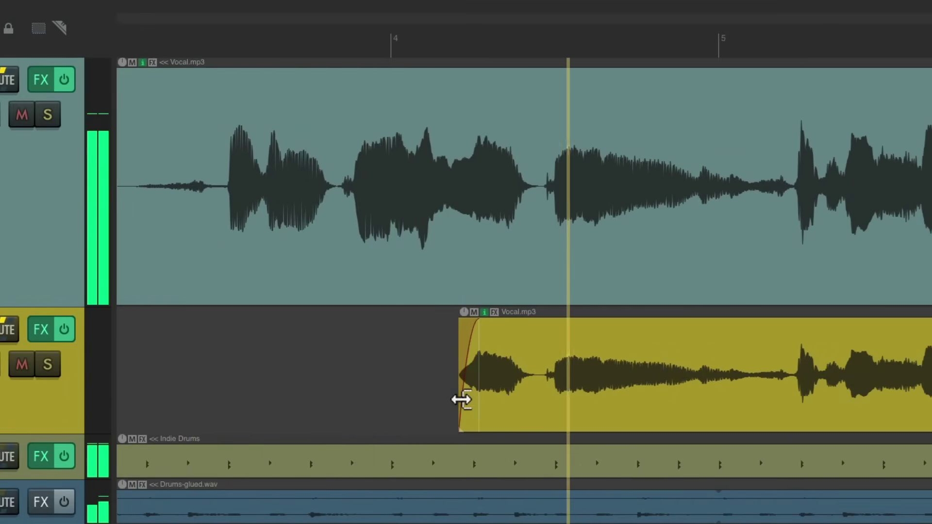
pyautogui.hscroll(5, 459, 400)
pyautogui.press('space')
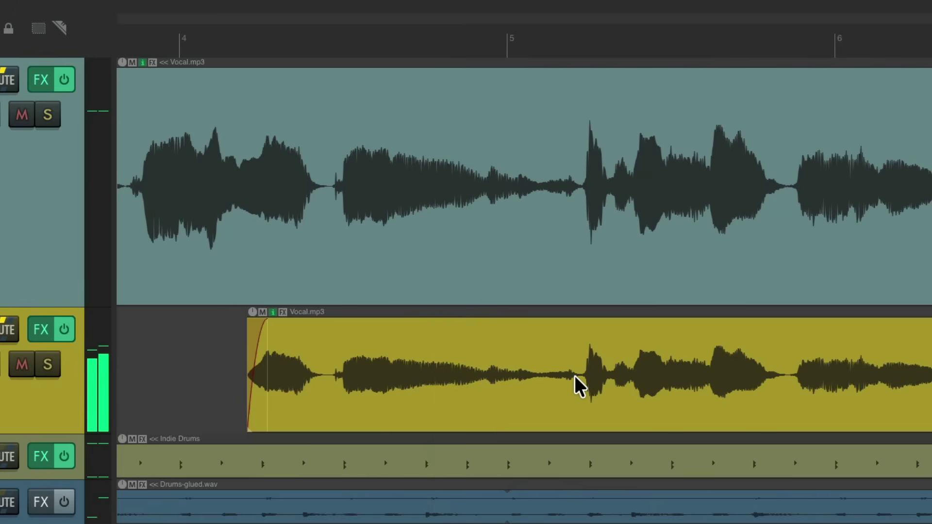
# Split the vocal copy at two phrase boundaries with S and trim away the unwanted words
pyautogui.press('s')
pyautogui.moveTo(577, 376); pyautogui.dragTo(796, 377)
pyautogui.click(132, 338)
pyautogui.press('space')
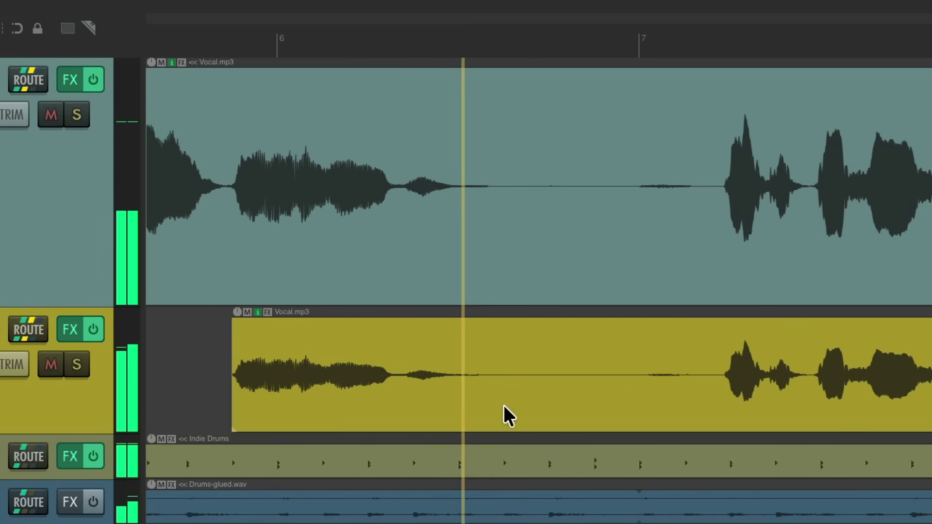
pyautogui.press('space')
pyautogui.press('s')
pyautogui.moveTo(495, 387); pyautogui.dragTo(719, 387)
# Trim the following clip's start to that phrase's last words and audition it
pyautogui.hscroll(5, 636, 384)
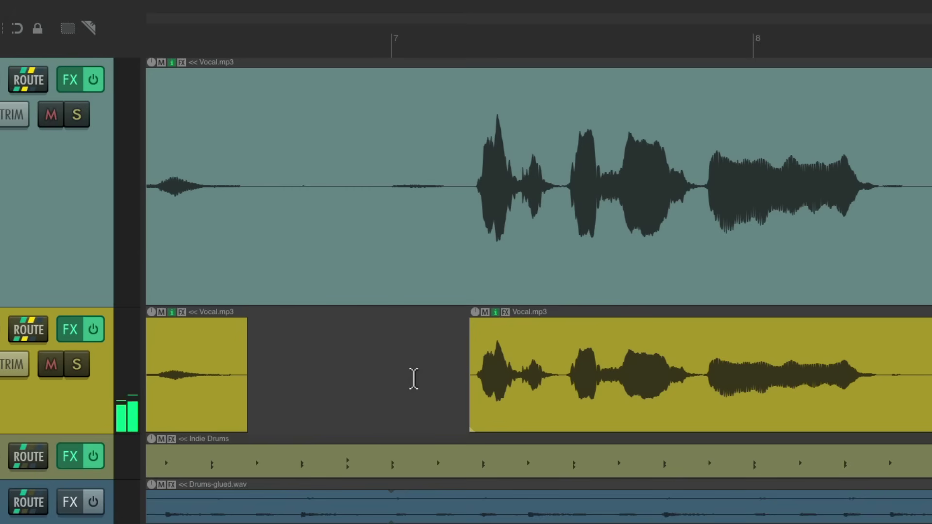
pyautogui.click(413, 378)
pyautogui.press('space')
pyautogui.hscroll(3, 424, 398)
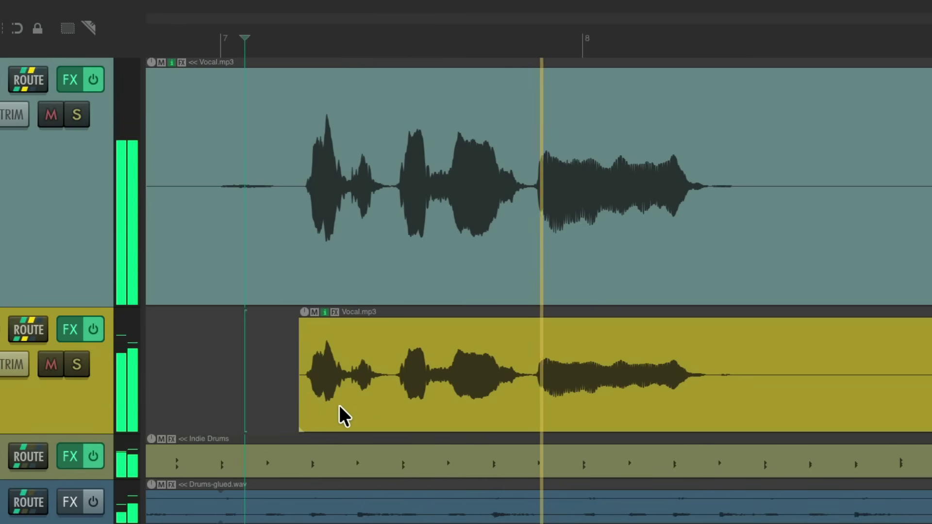
pyautogui.press('space')
pyautogui.moveTo(302, 401); pyautogui.dragTo(528, 345)
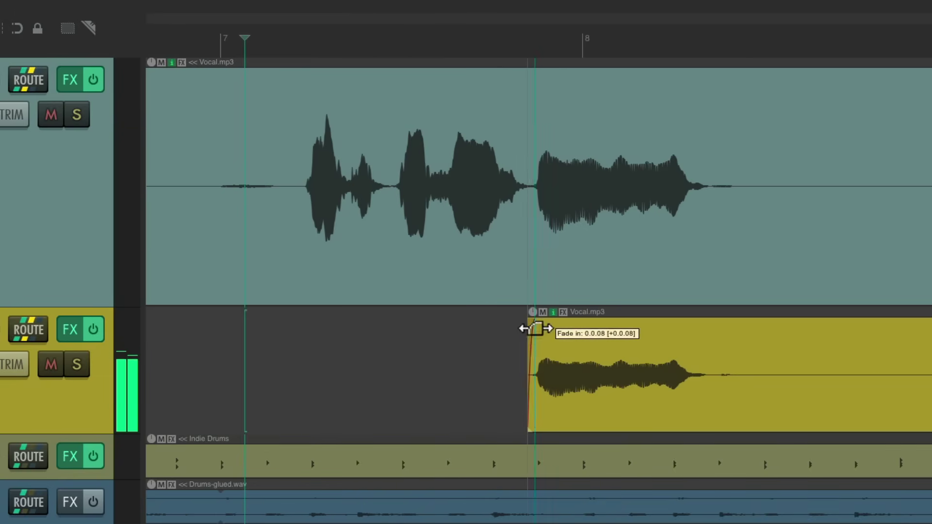
pyautogui.hscroll(7, 510, 374)
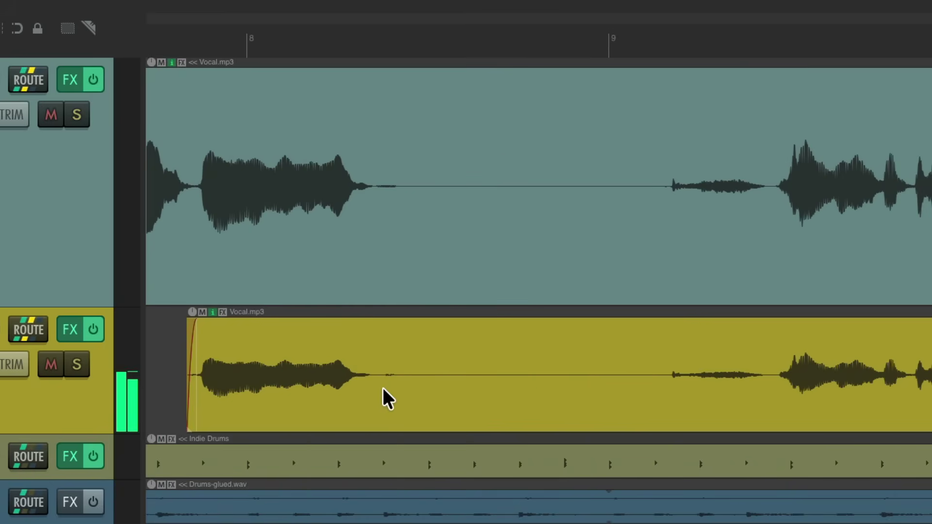
pyautogui.moveTo(377, 384); pyautogui.dragTo(757, 366)
pyautogui.hscroll(-6, 617, 378)
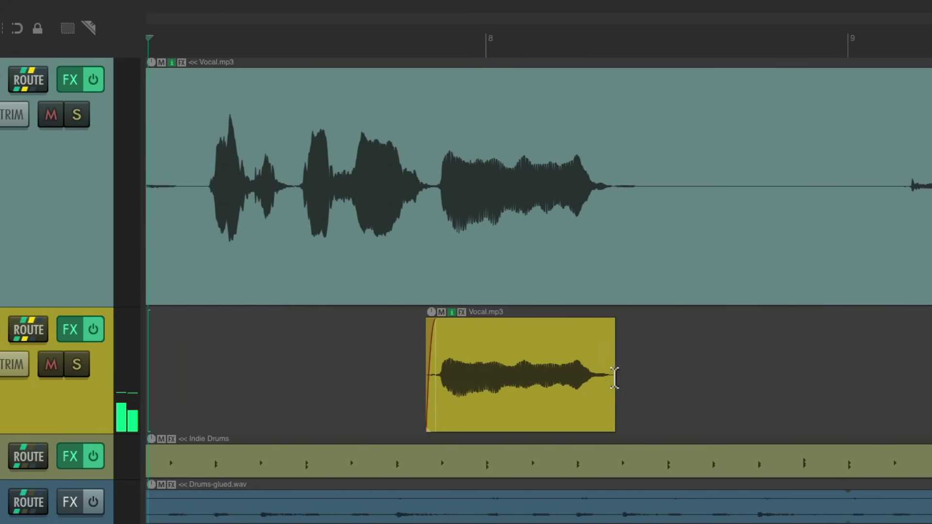
pyautogui.press('space')
# Trim the final clip to its phrase ending, split after it, and trim the remainder
pyautogui.scroll(-3, 437, 327)
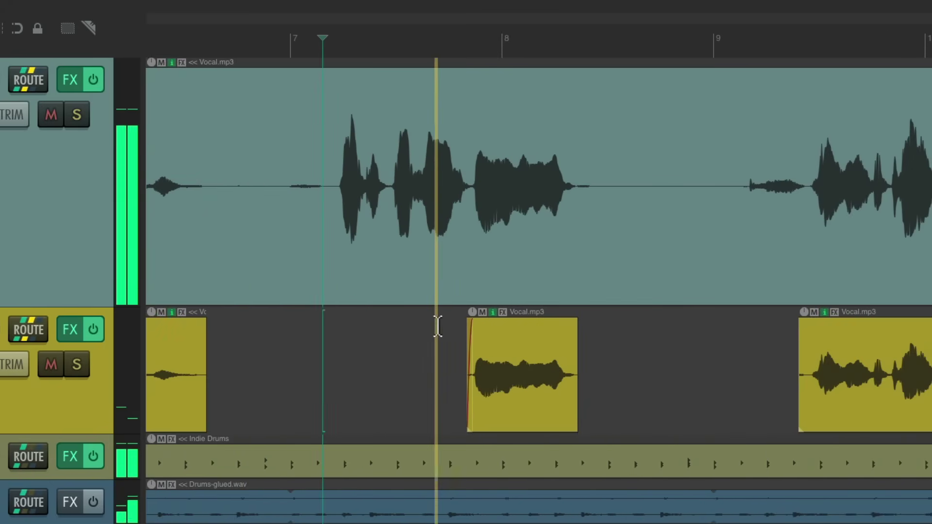
pyautogui.hscroll(8, 448, 333)
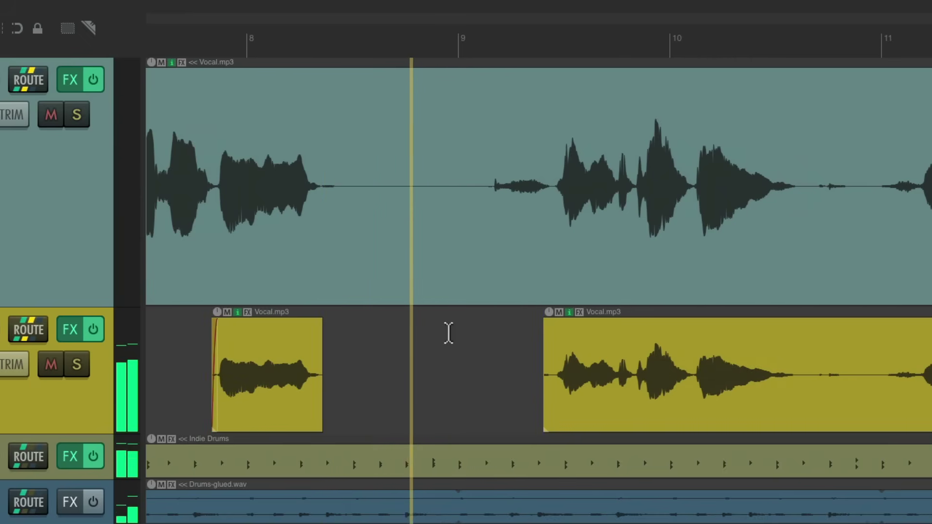
pyautogui.scroll(4, 452, 371)
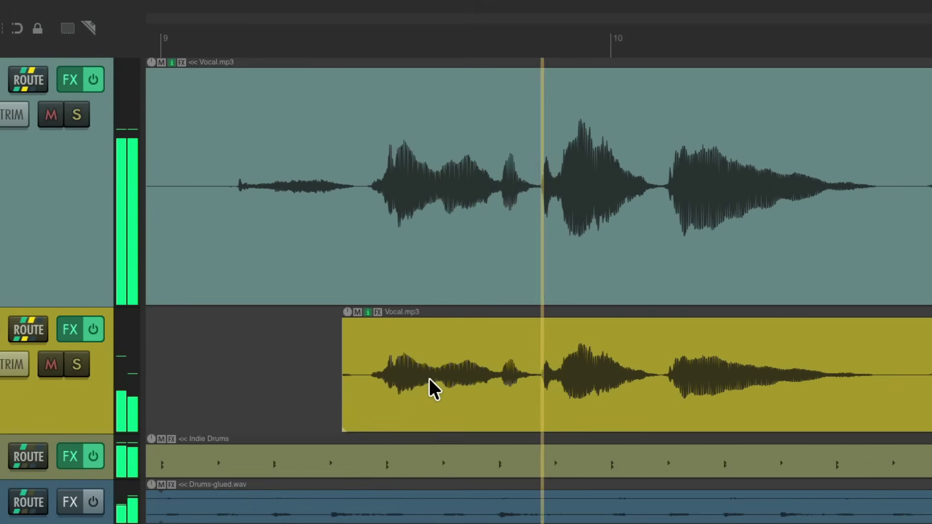
pyautogui.moveTo(345, 393); pyautogui.dragTo(529, 381)
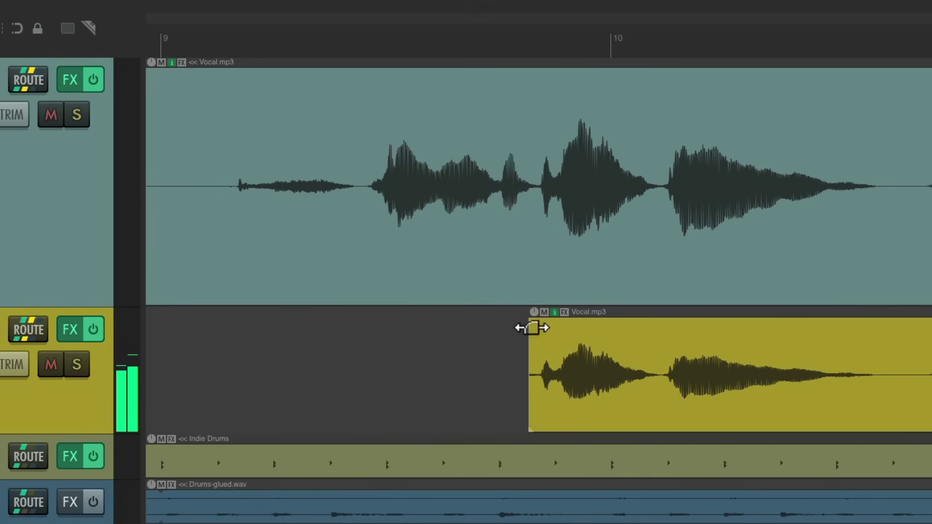
pyautogui.moveTo(533, 328); pyautogui.dragTo(537, 333)
pyautogui.hscroll(5, 391, 377)
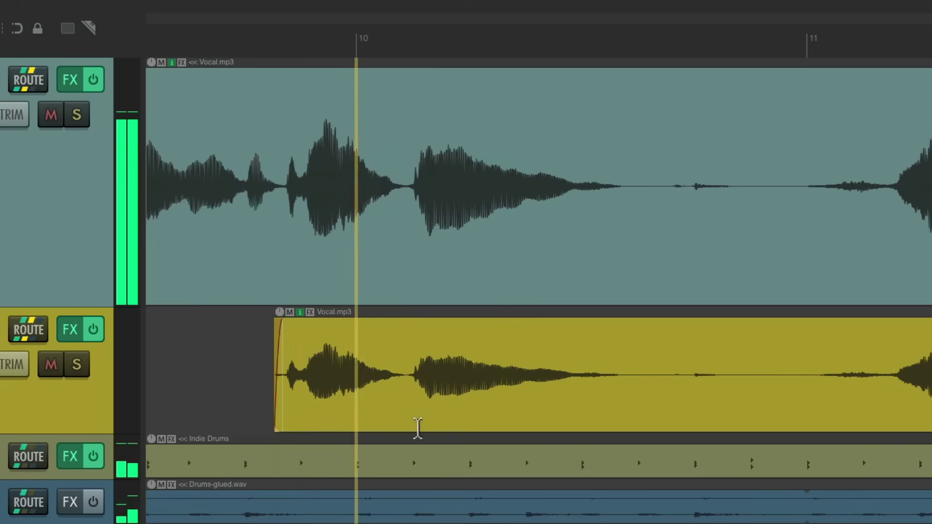
pyautogui.hscroll(4, 418, 428)
pyautogui.press('space')
pyautogui.press('s')
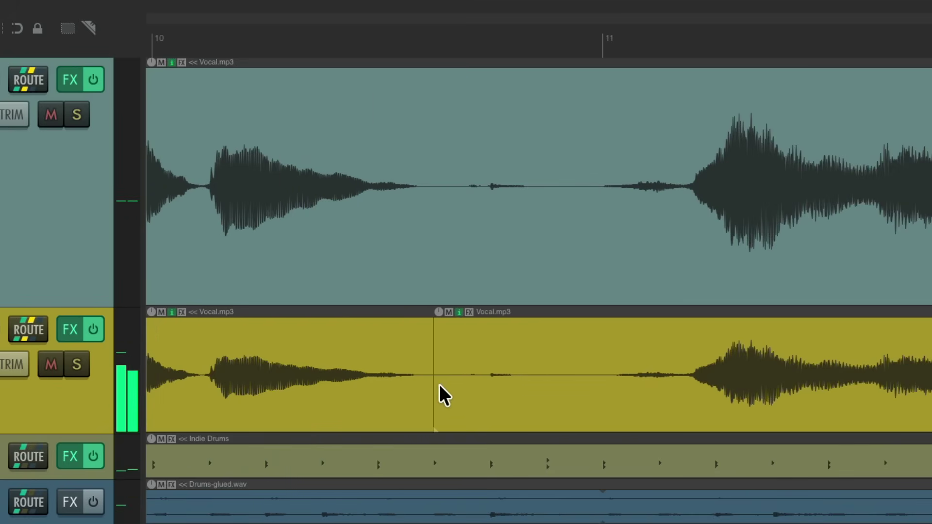
pyautogui.moveTo(438, 386); pyautogui.dragTo(931, 381)
pyautogui.scroll(-8, 436, 340)
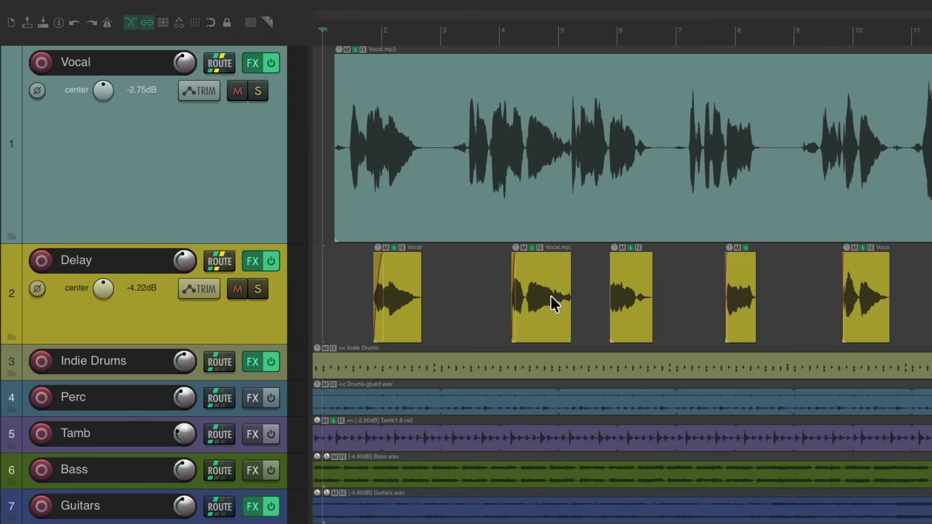
# Play back the finished delay throws to review them
pyautogui.press('space')
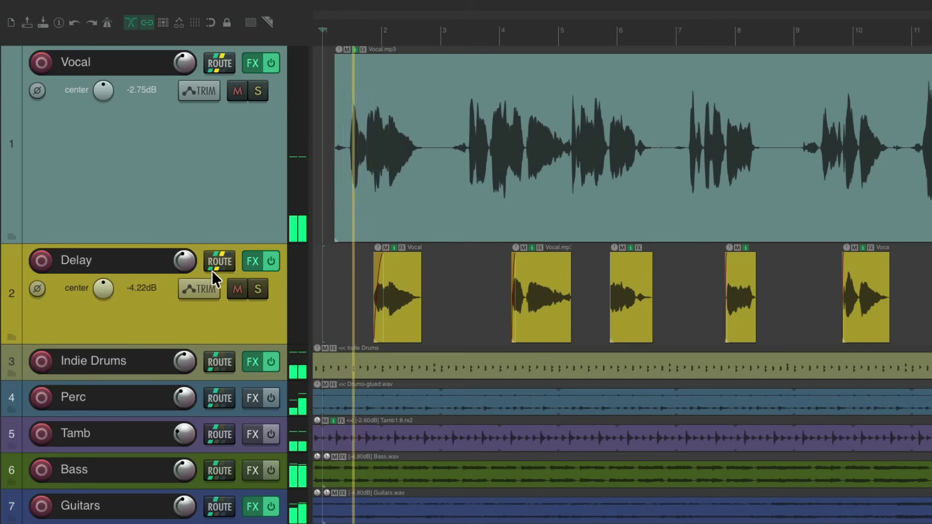
pyautogui.scroll(-3, 182, 259)
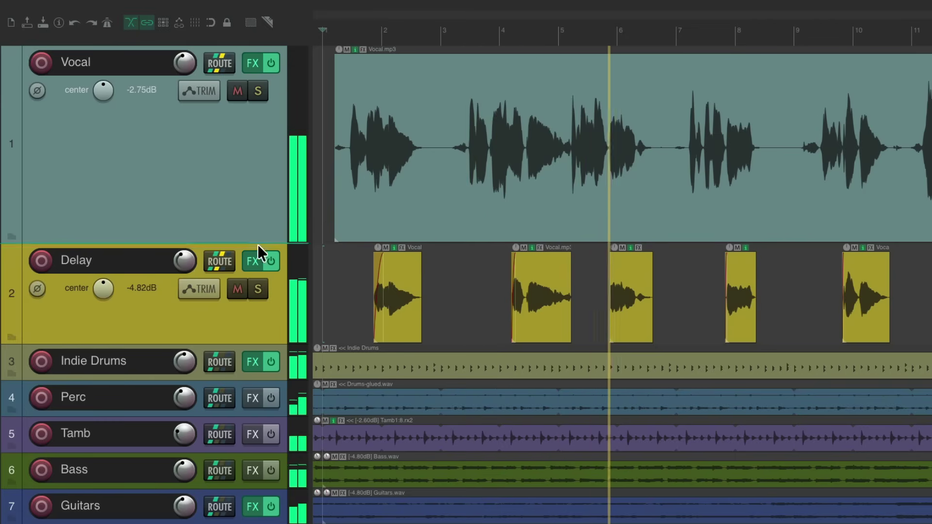
pyautogui.scroll(-2, 181, 261)
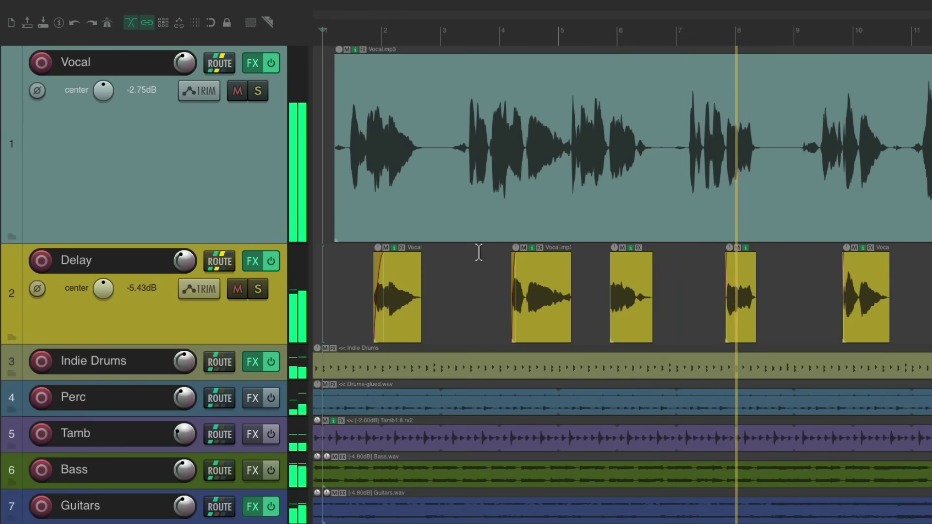
pyautogui.press('space')
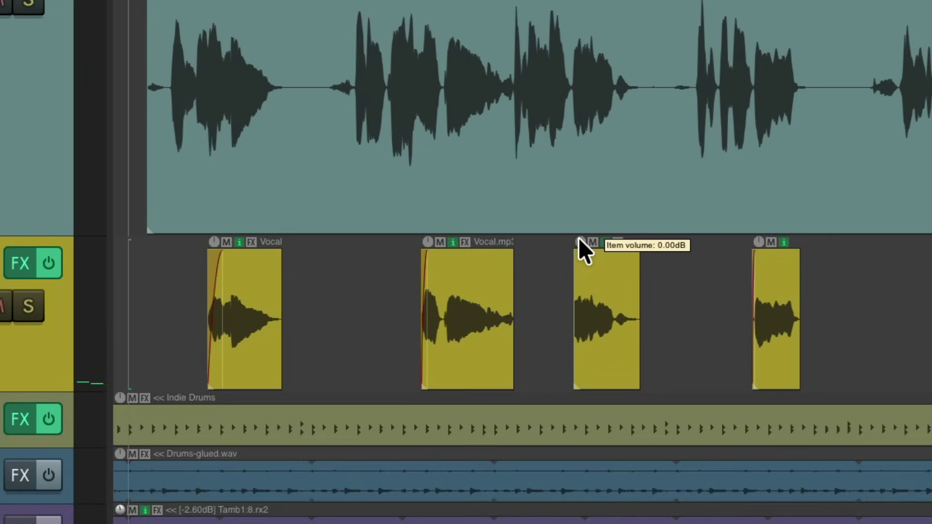
# Raise the third Delay clip's volume to +0.60 dB, audition it, and return to the project start
pyautogui.moveTo(579, 238)
pyautogui.mouseDown()
pyautogui.moveTo(578, 221)
pyautogui.moveTo(578, 240)
pyautogui.mouseUp()
pyautogui.click(411, 287)
pyautogui.press('space')
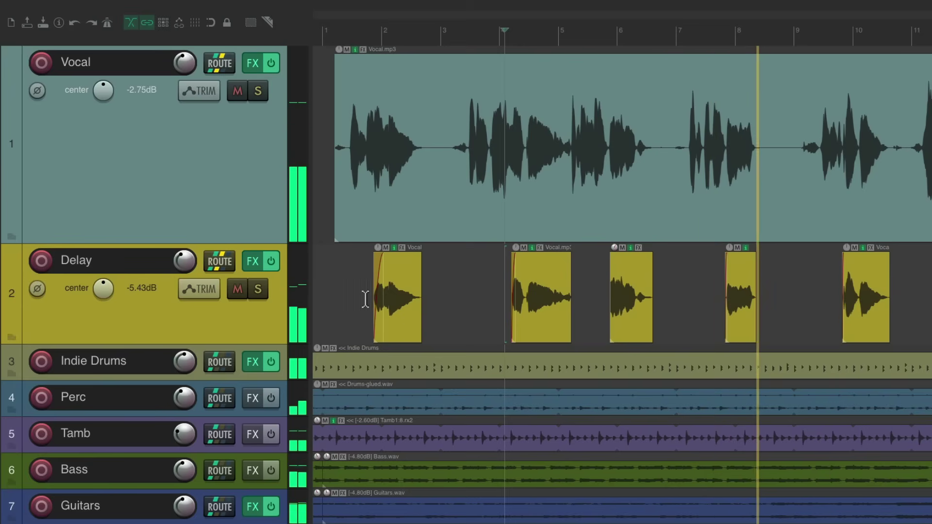
pyautogui.press('space')
pyautogui.press('Home')
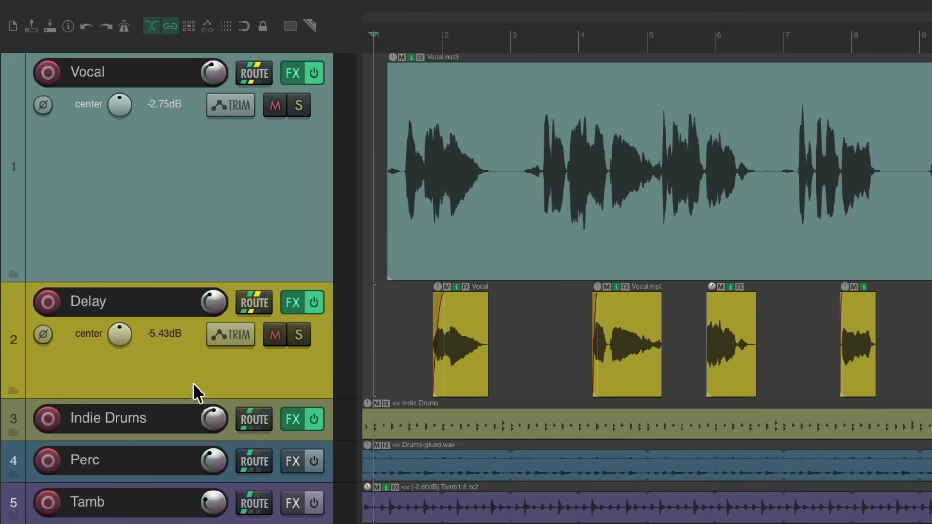
# Drag the Delay track onto Vocal's lower edge to make it Vocal's folder child
pyautogui.moveTo(190, 372); pyautogui.dragTo(10, 272)
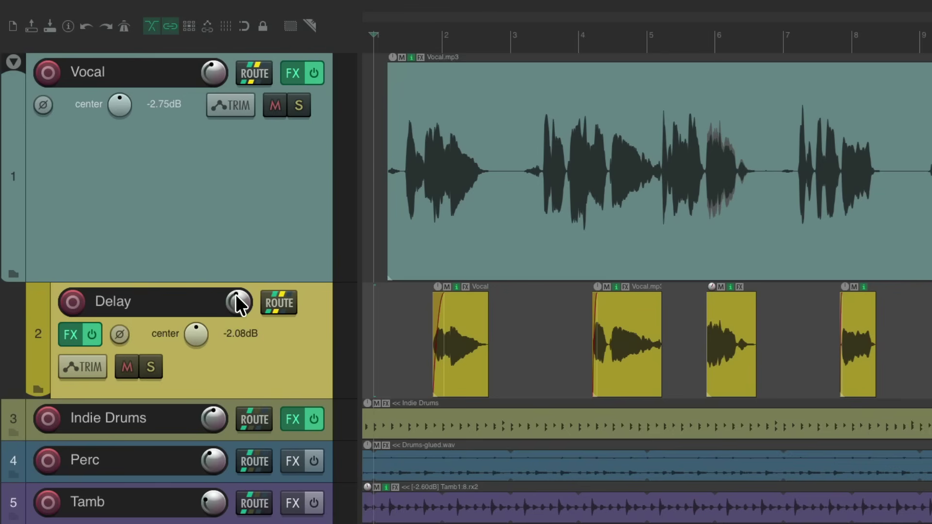
pyautogui.click(293, 76)
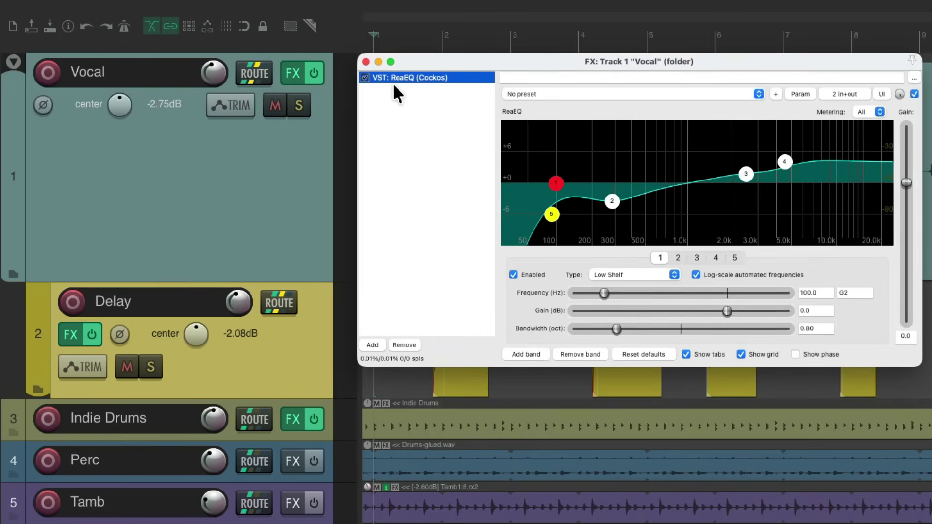
pyautogui.click(366, 61)
pyautogui.click(253, 73)
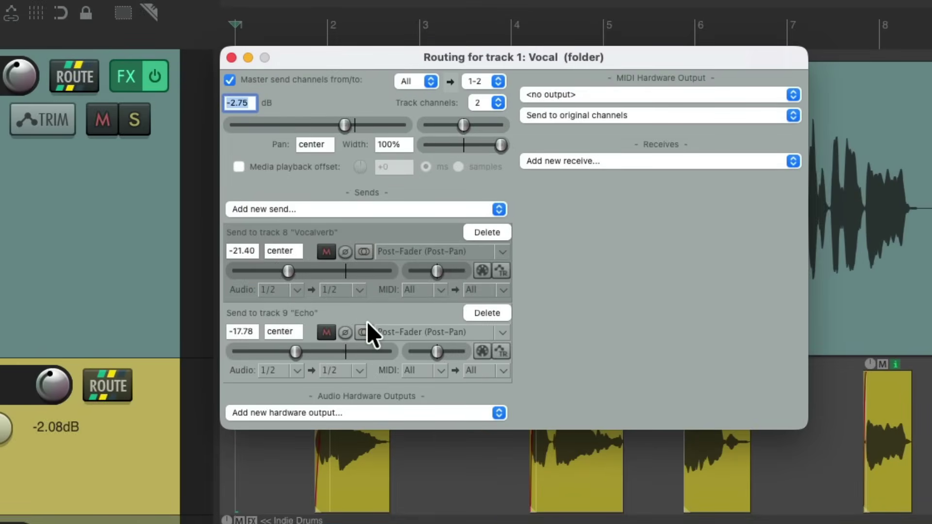
# Set the Delay track volume to -3.43 dB and lower its send to -19.21
pyautogui.click(231, 58)
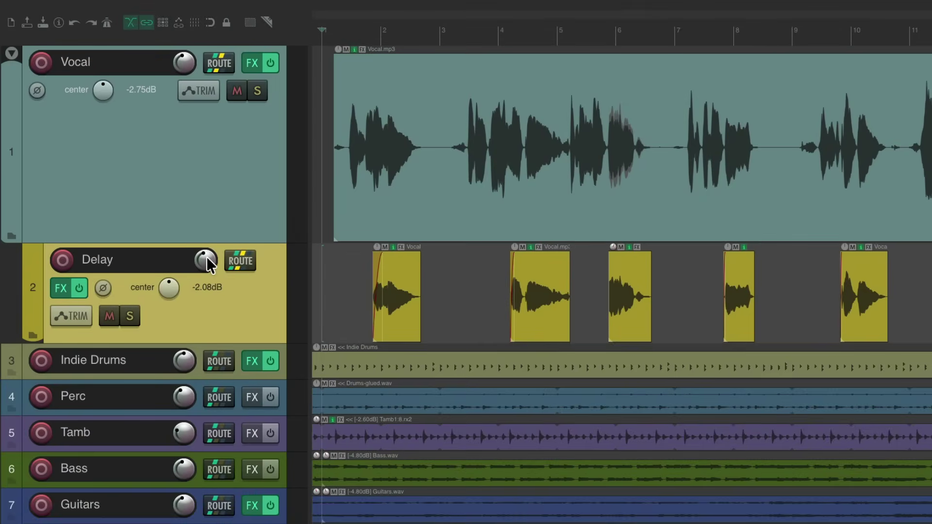
pyautogui.press('space')
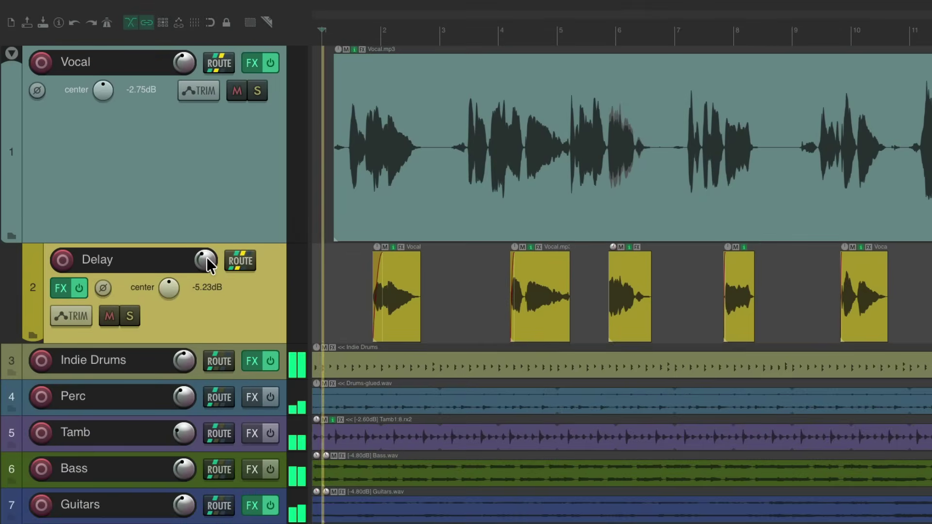
pyautogui.scroll(-3, 206, 257)
pyautogui.scroll(1, 203, 257)
pyautogui.scroll(1, 203, 257)
pyautogui.click(229, 262)
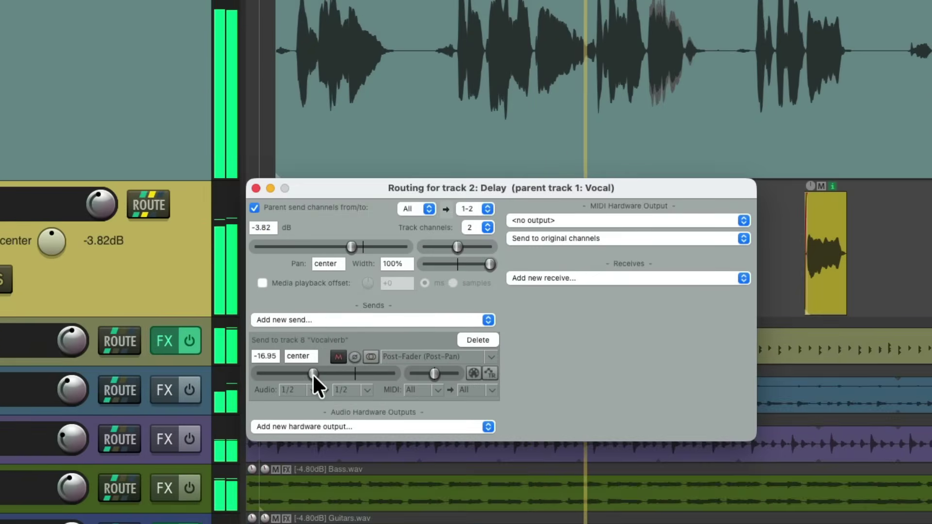
pyautogui.moveTo(312, 373); pyautogui.dragTo(308, 374)
pyautogui.click(256, 188)
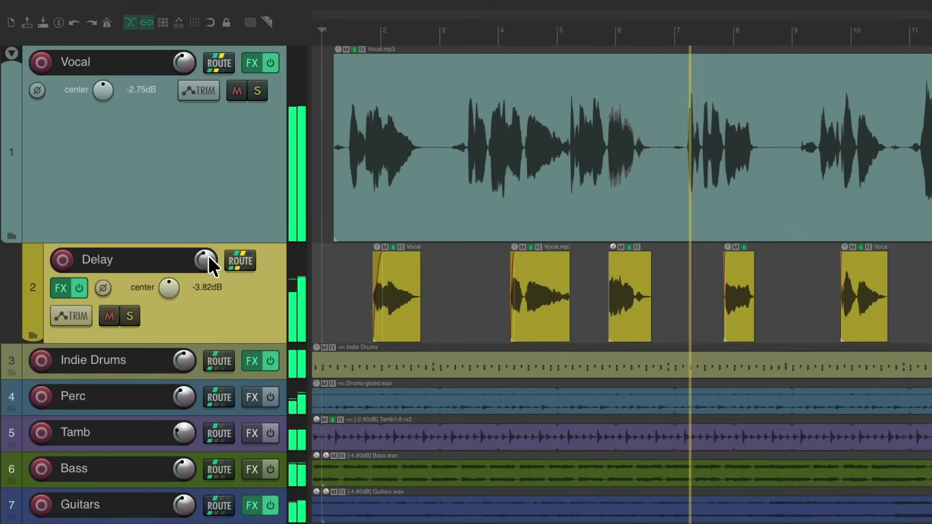
pyautogui.scroll(2, 208, 262)
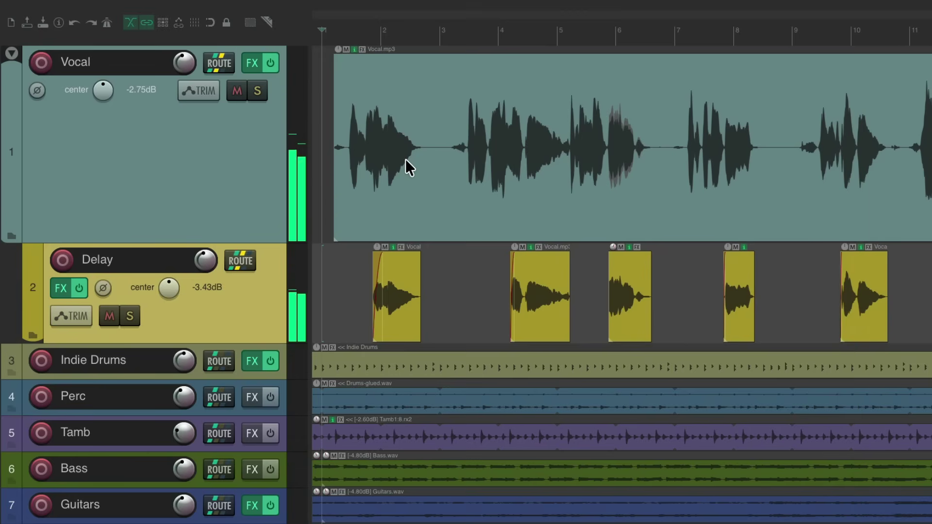
# Mute-check each Delay clip, then raise the second clip's volume by 0.40 dB
pyautogui.click(522, 247)
pyautogui.click(523, 247)
pyautogui.click(384, 247)
pyautogui.click(384, 247)
pyautogui.click(621, 247)
pyautogui.click(621, 247)
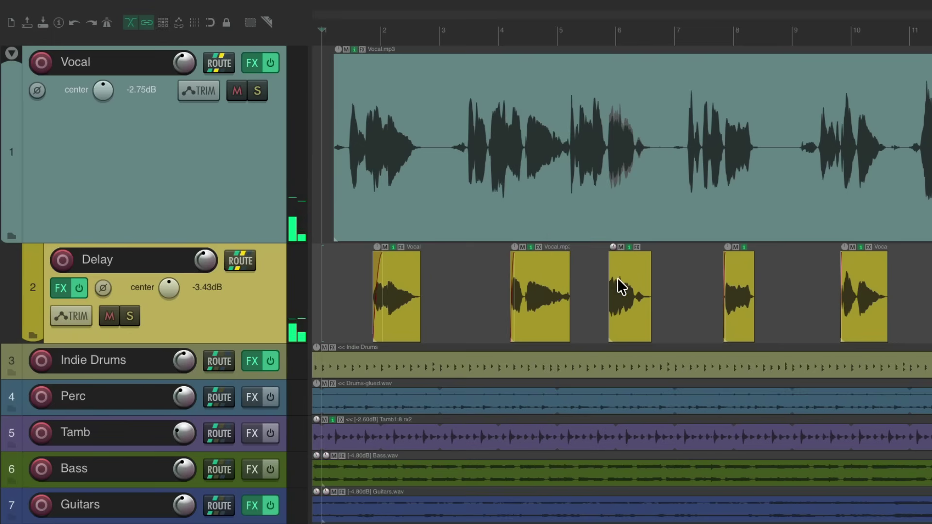
pyautogui.moveTo(514, 247); pyautogui.dragTo(512, 246)
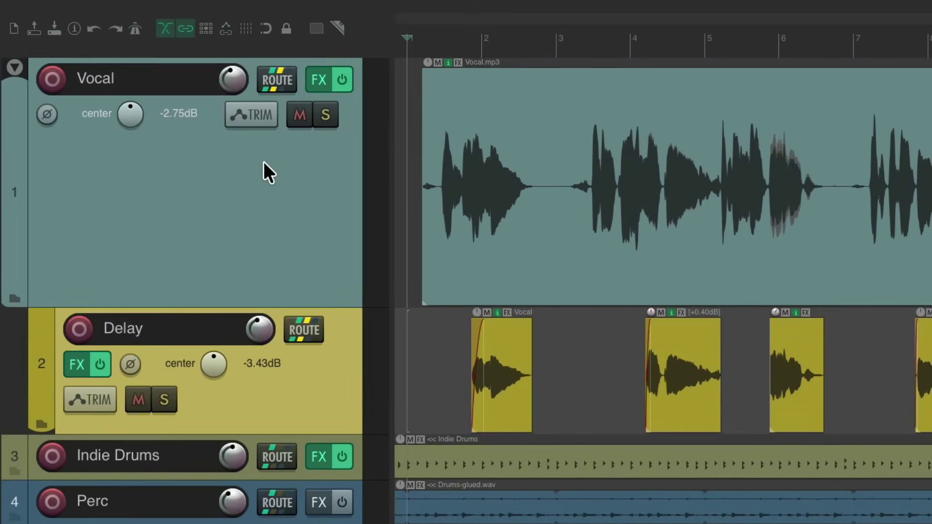
pyautogui.click(15, 68)
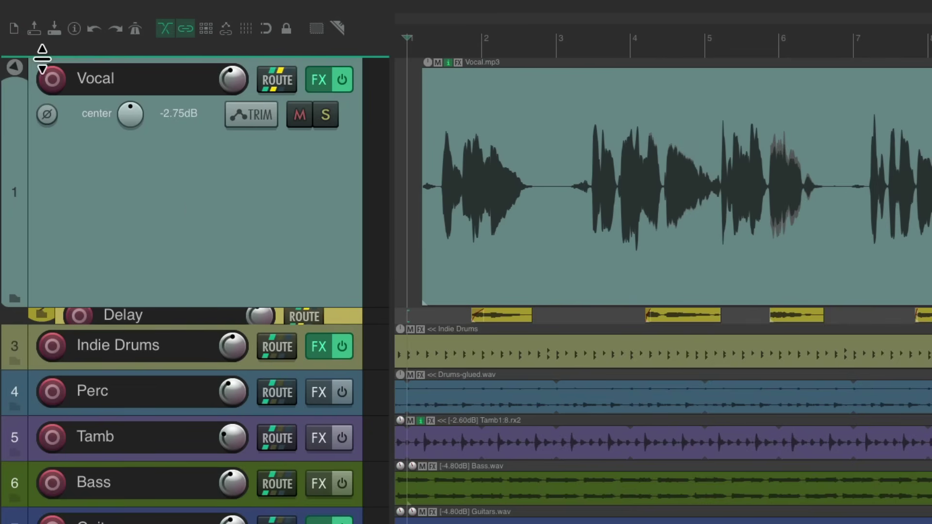
pyautogui.click(20, 72)
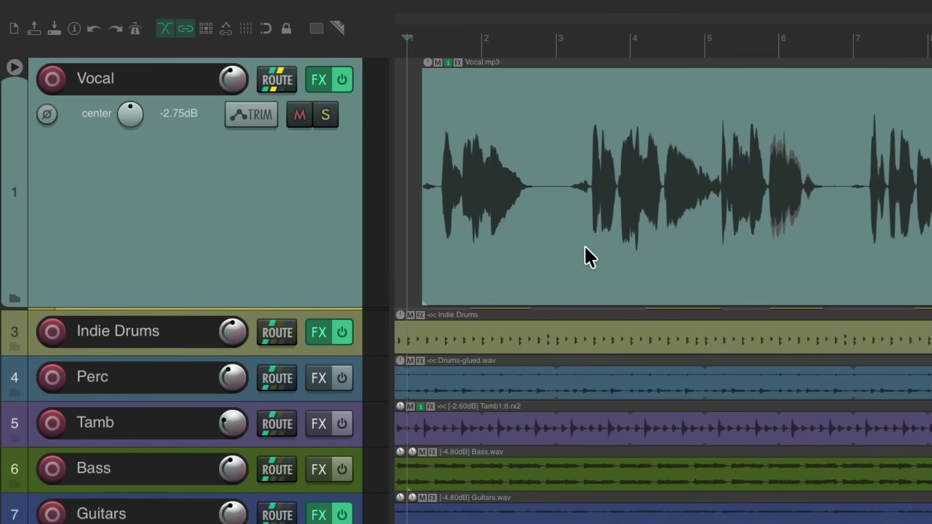
pyautogui.press('space')
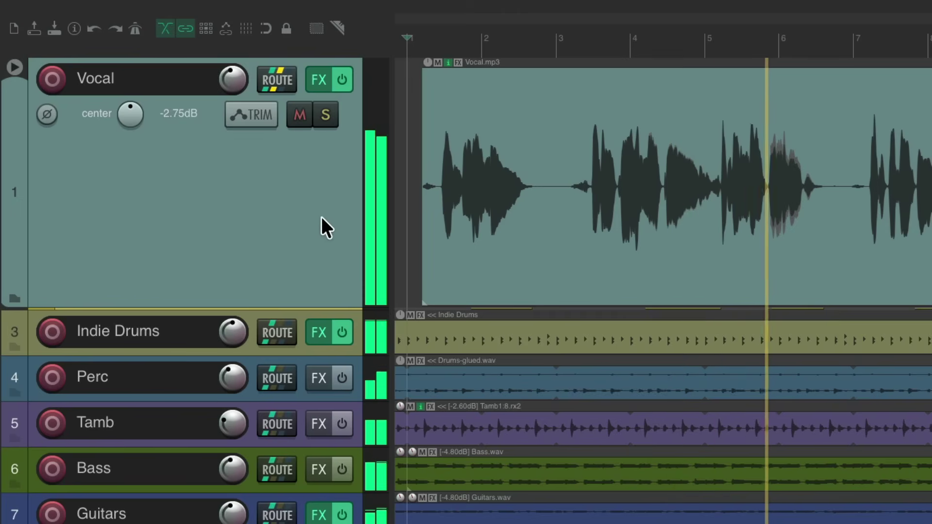
pyautogui.press('space')
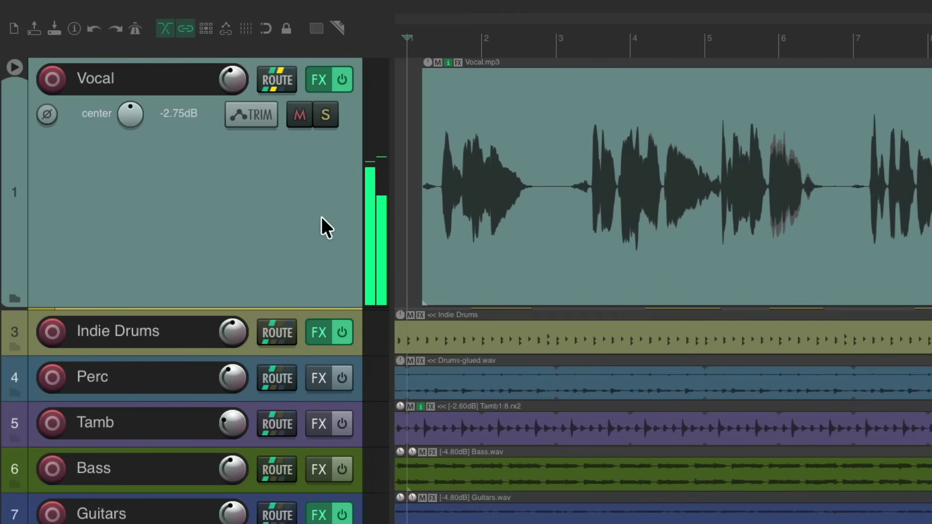
# Expand the Vocal folder, lengthen the first Delay phrase's fade-in and add a short fade-out
pyautogui.click(15, 68)
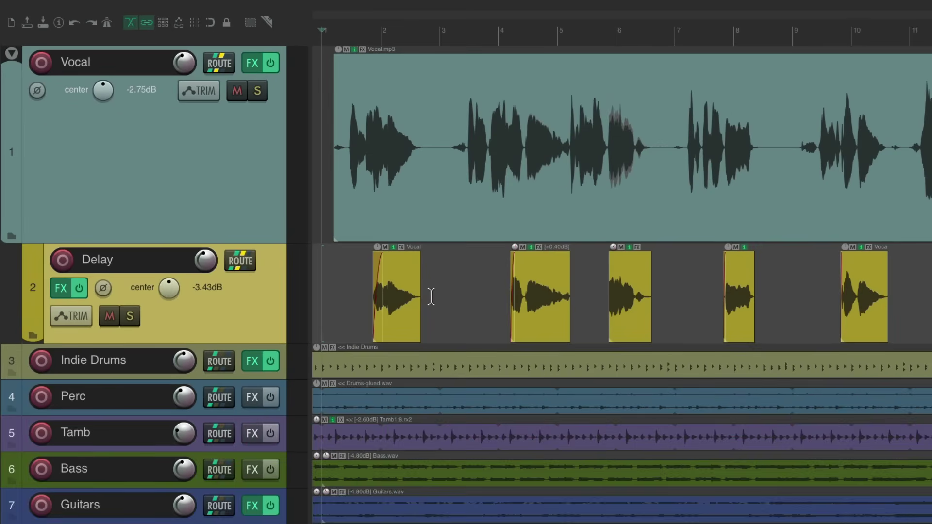
pyautogui.scroll(3, 431, 296)
pyautogui.moveTo(390, 290); pyautogui.dragTo(395, 288)
pyautogui.moveTo(465, 263); pyautogui.dragTo(460, 263)
# During playback, set the first three Delay phrases to 0.90, 0.60 and 2.30 dB
pyautogui.scroll(-3, 469, 291)
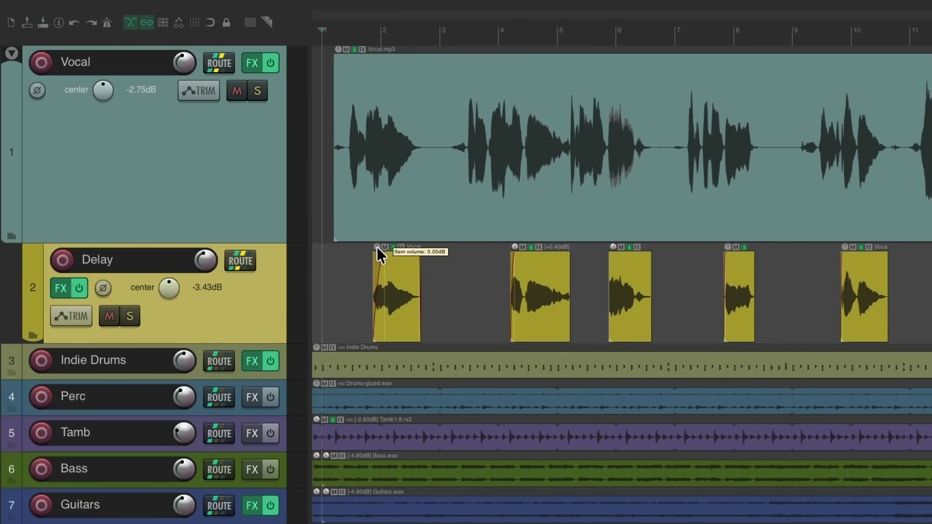
pyautogui.moveTo(376, 250); pyautogui.dragTo(376, 247)
pyautogui.press('space')
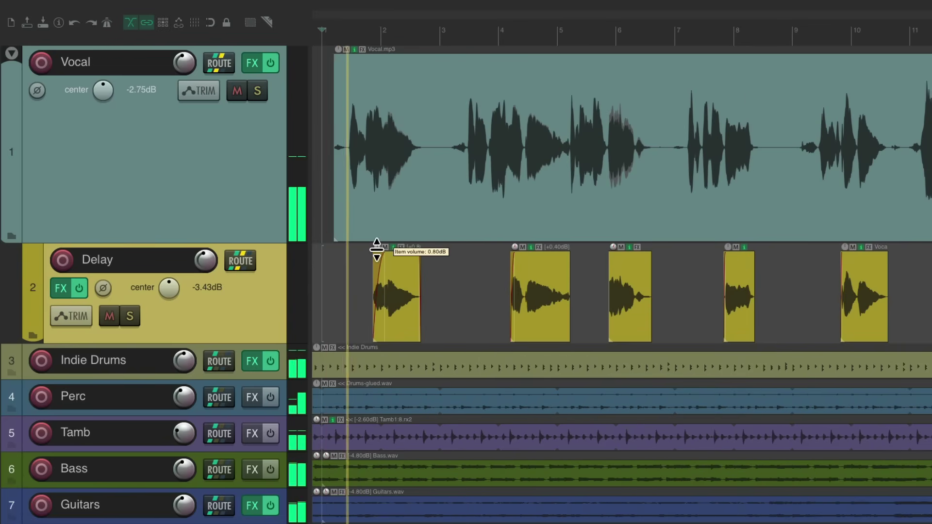
pyautogui.moveTo(377, 247); pyautogui.dragTo(377, 246)
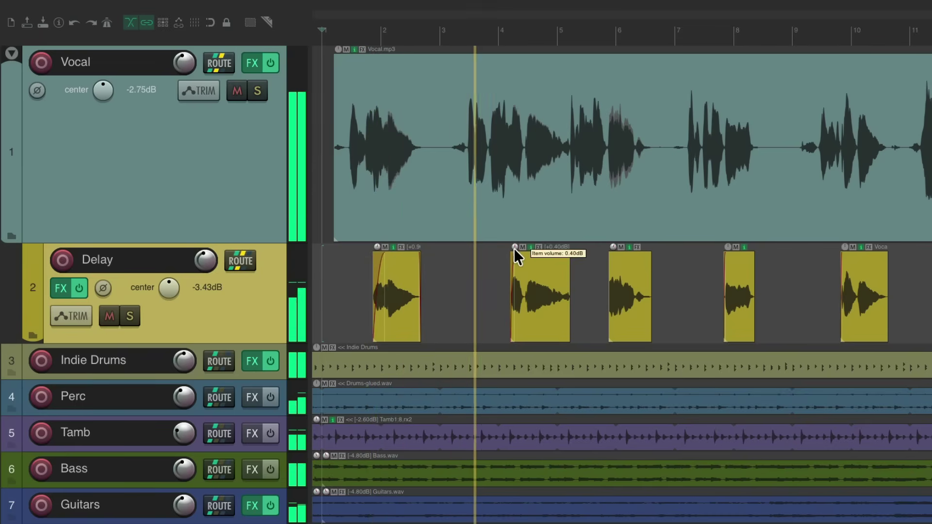
pyautogui.moveTo(513, 250); pyautogui.dragTo(513, 250)
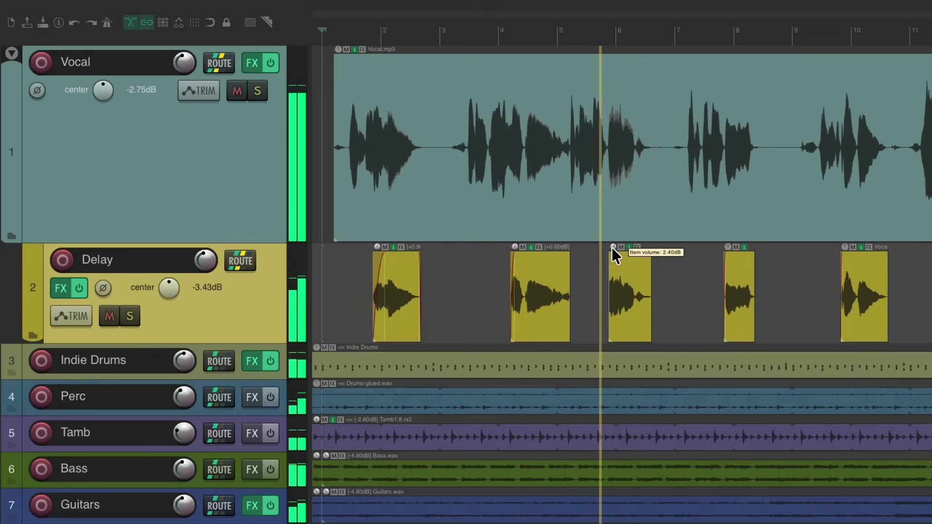
pyautogui.moveTo(612, 247); pyautogui.dragTo(611, 249)
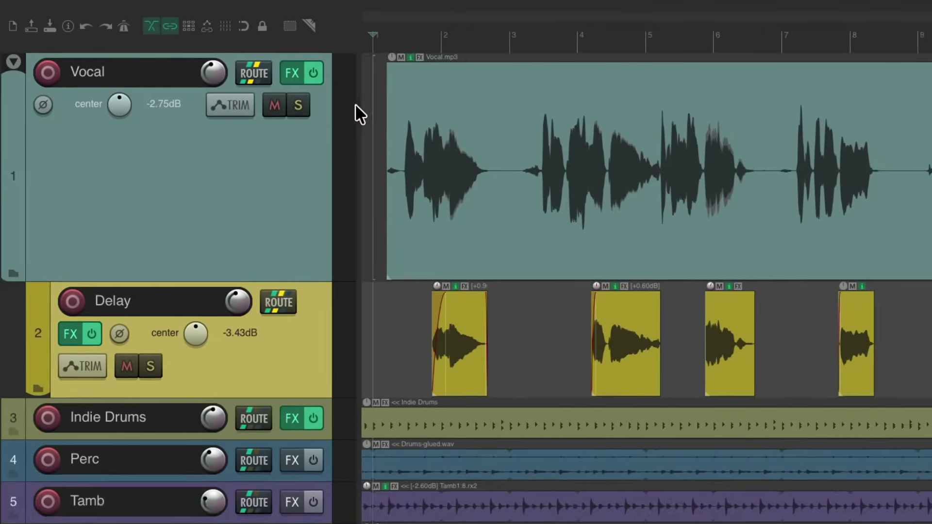
pyautogui.click(298, 105)
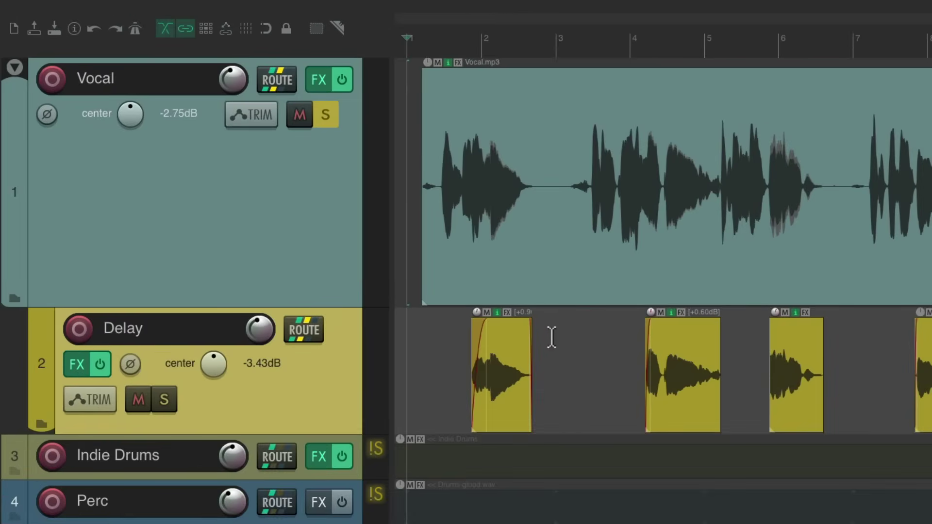
pyautogui.press('space')
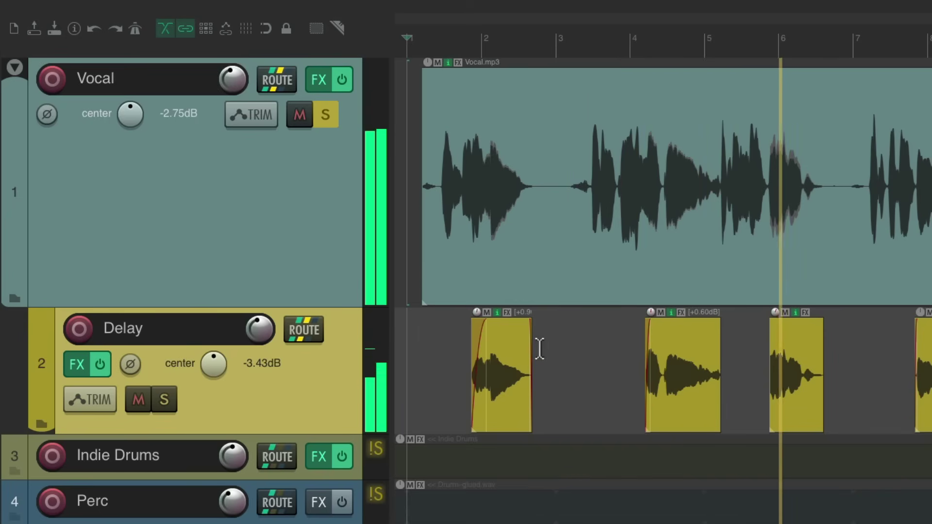
pyautogui.press('space')
pyautogui.click(325, 116)
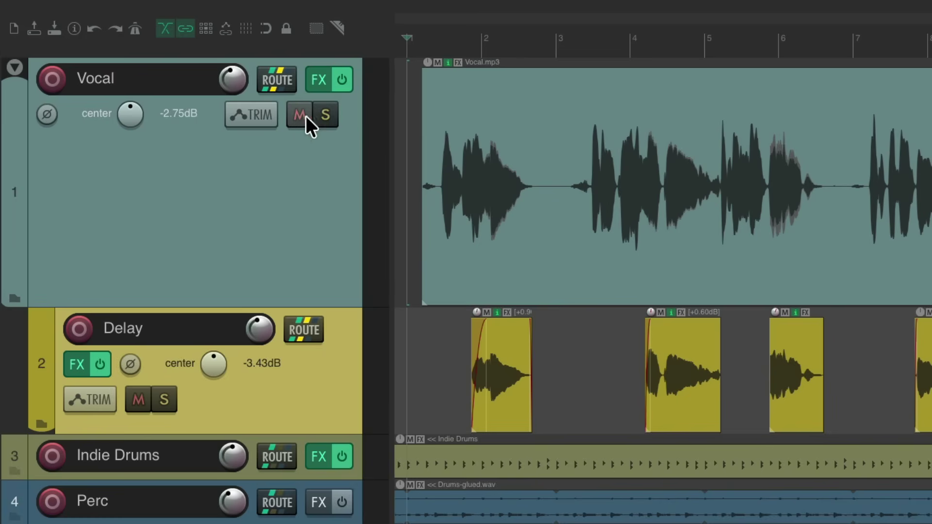
pyautogui.click(298, 116)
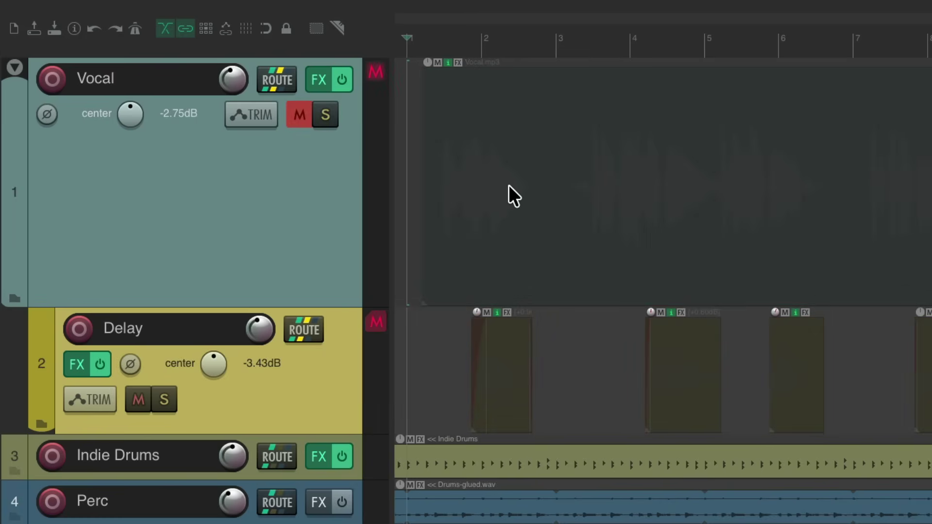
pyautogui.press('space')
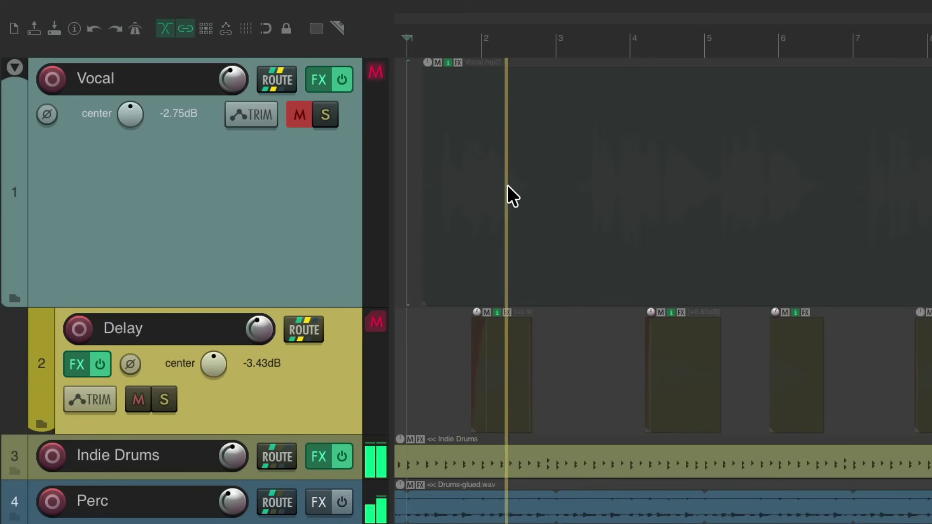
pyautogui.press('space')
pyautogui.click(299, 118)
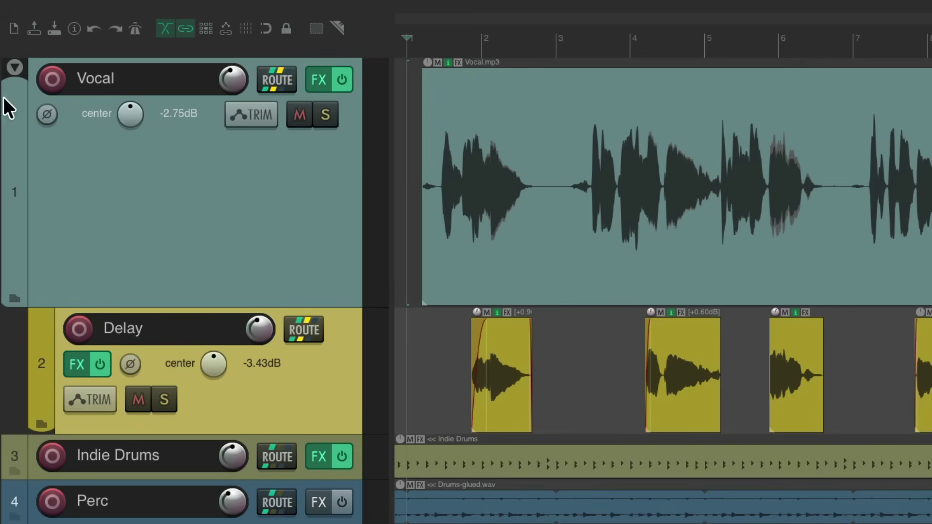
pyautogui.click(14, 68)
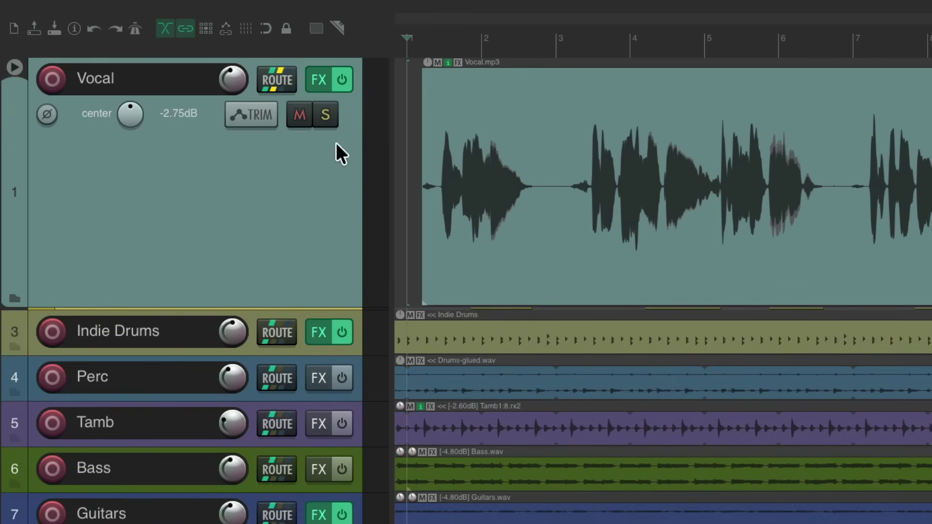
pyautogui.click(326, 117)
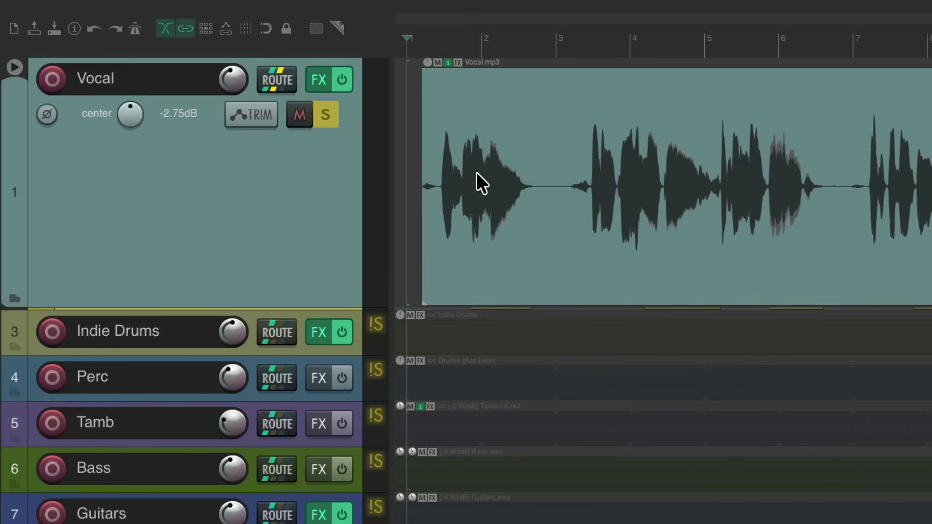
pyautogui.click(325, 118)
pyautogui.click(301, 116)
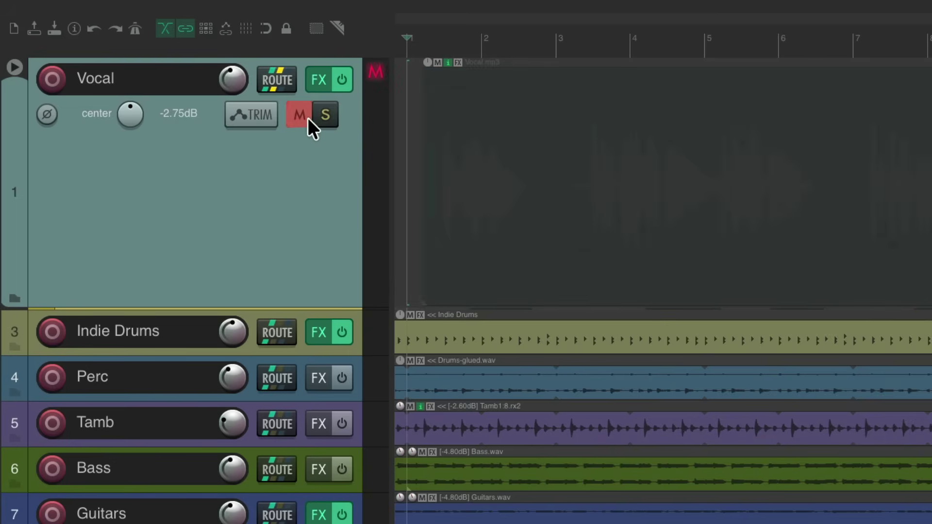
pyautogui.click(299, 117)
pyautogui.click(15, 68)
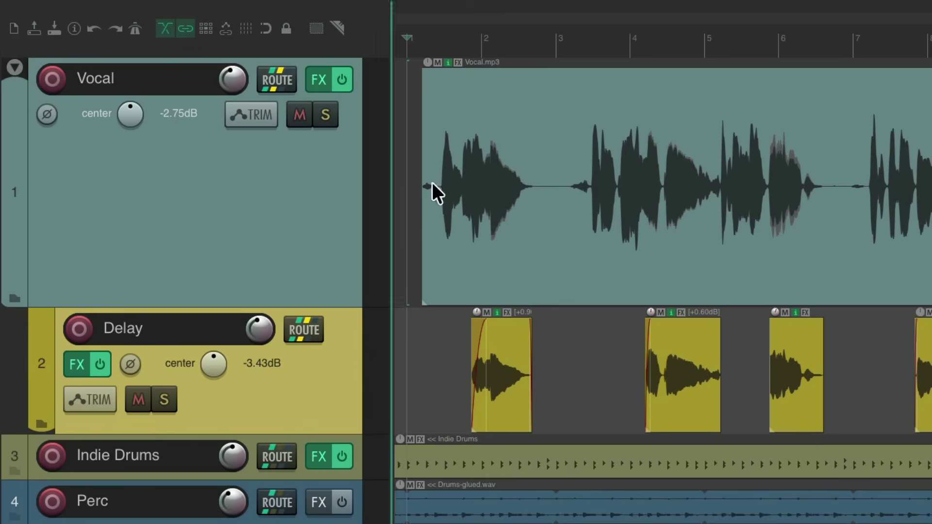